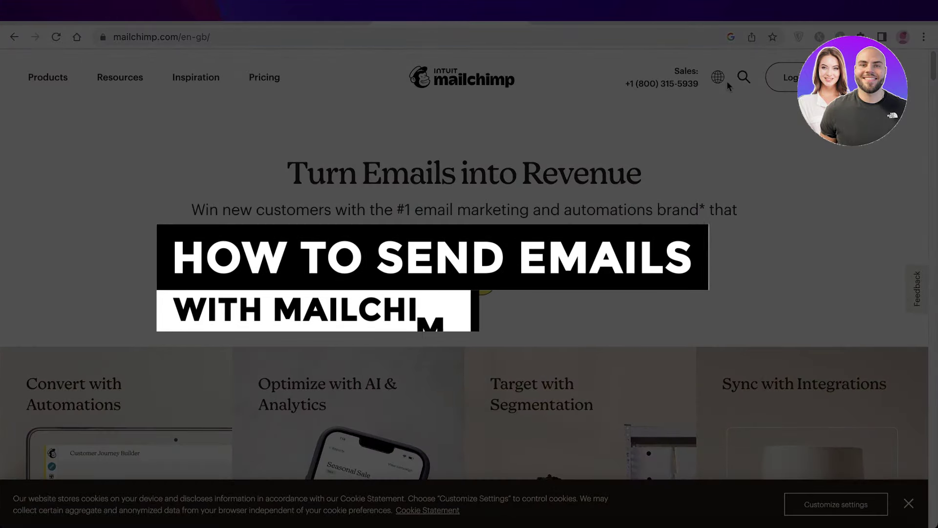
Scroll the Mailchimp homepage and browse the product features overview
scroll(681, 113, "down", 3)
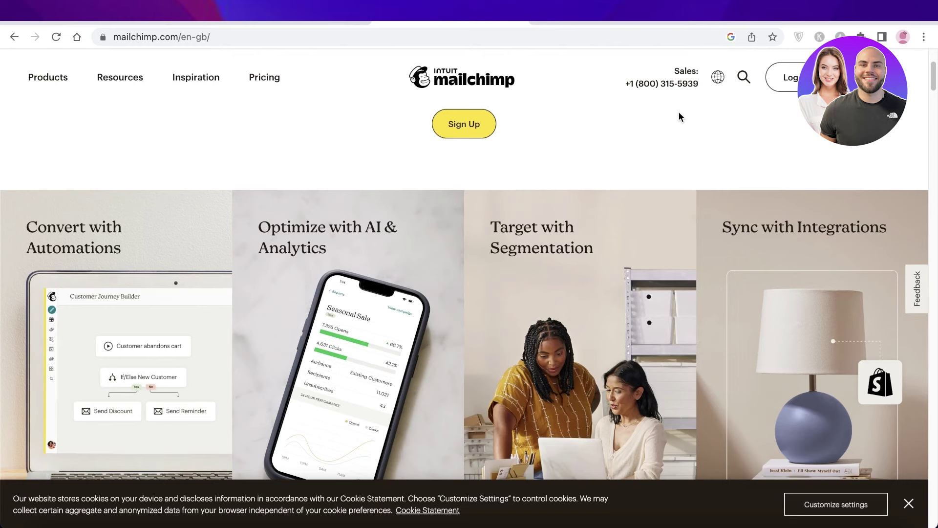
scroll(679, 113, "down", 1)
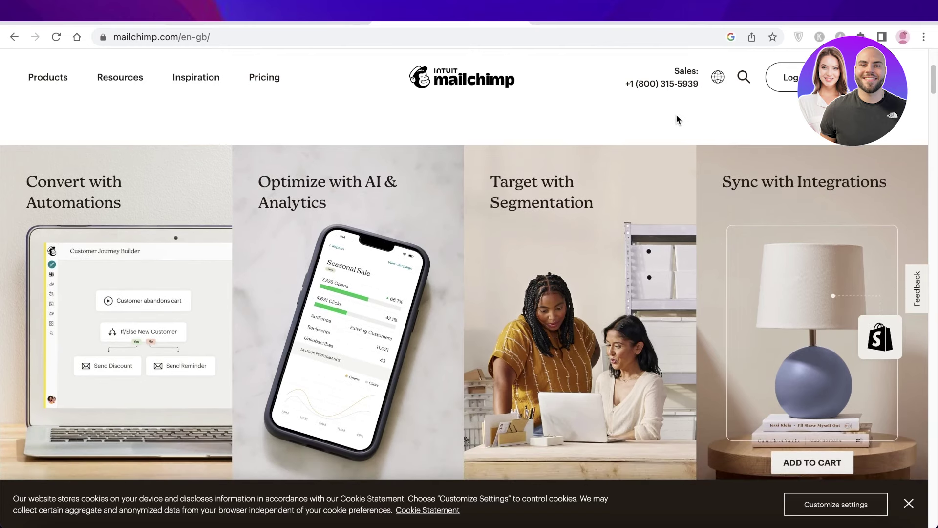
scroll(675, 122, "down", 5)
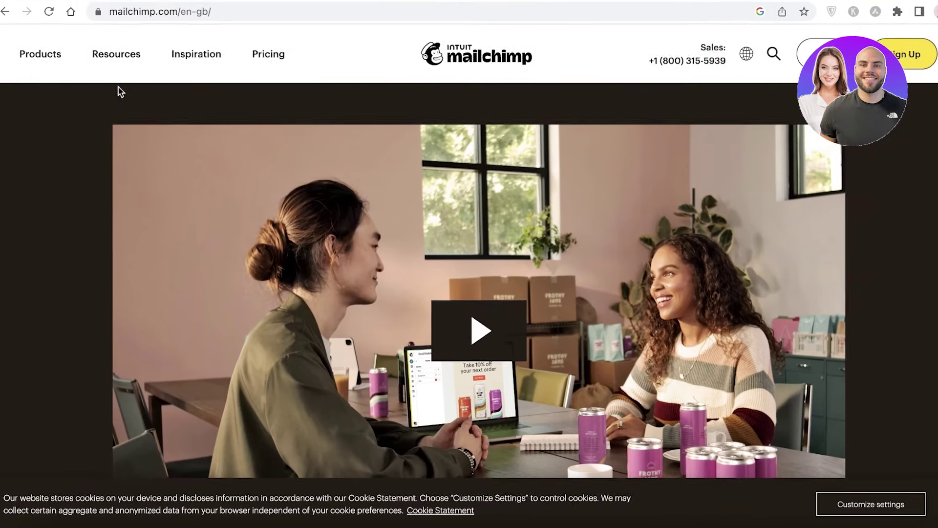
scroll(430, 147, "up", 6)
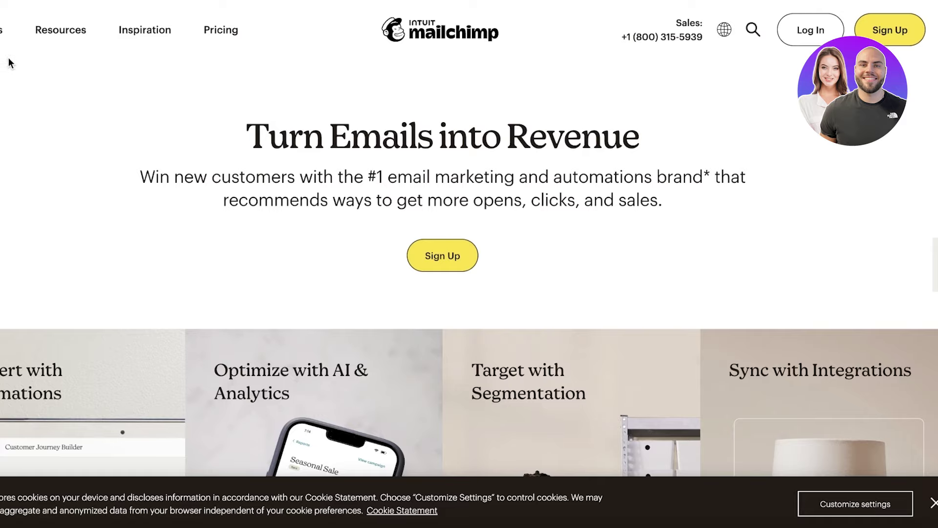
left_click(17, 30)
mouse_move(56, 136)
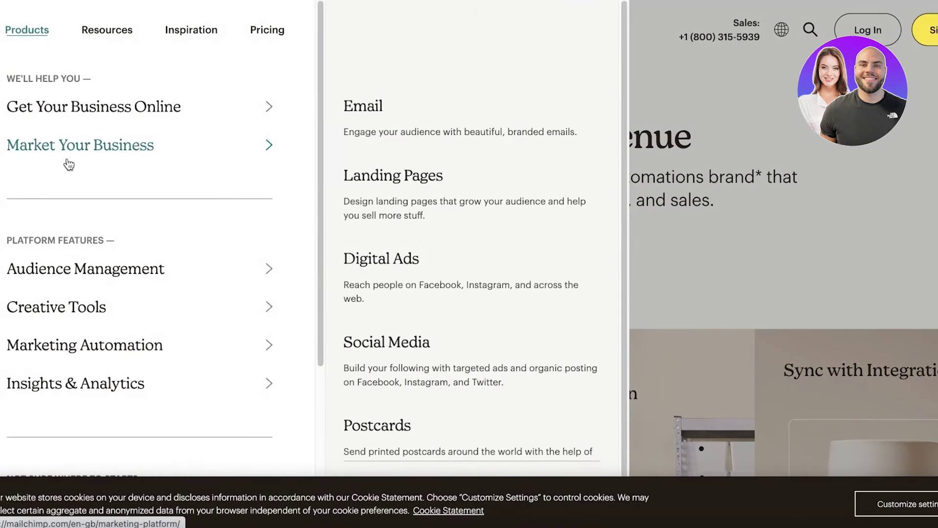
mouse_move(190, 91)
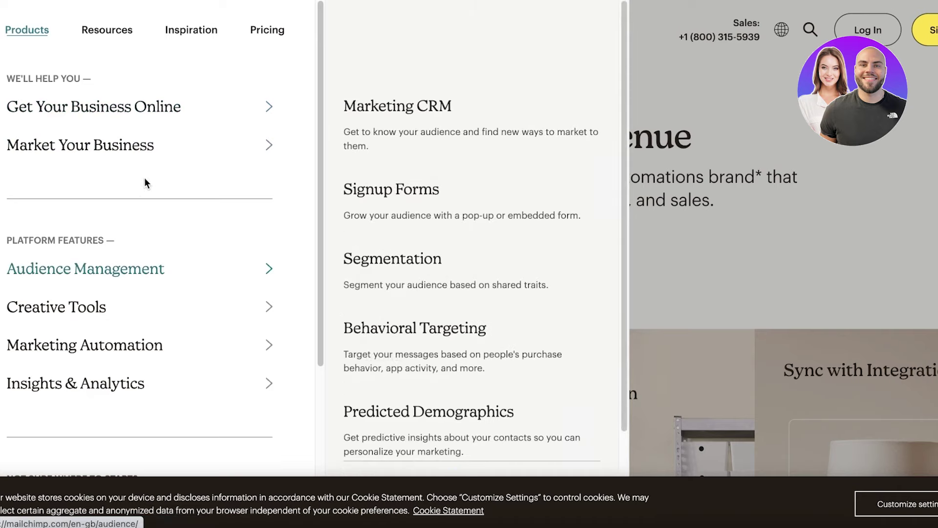
mouse_move(141, 159)
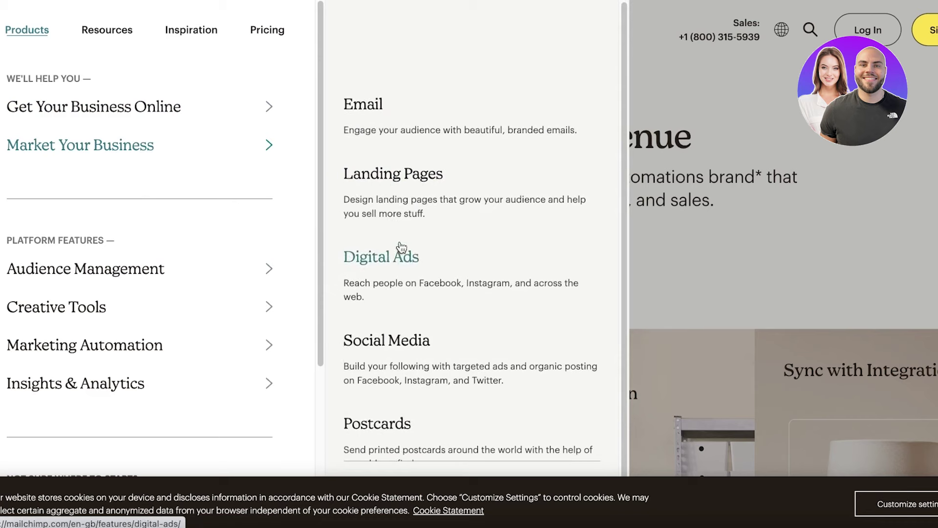
scroll(403, 247, "down", 2)
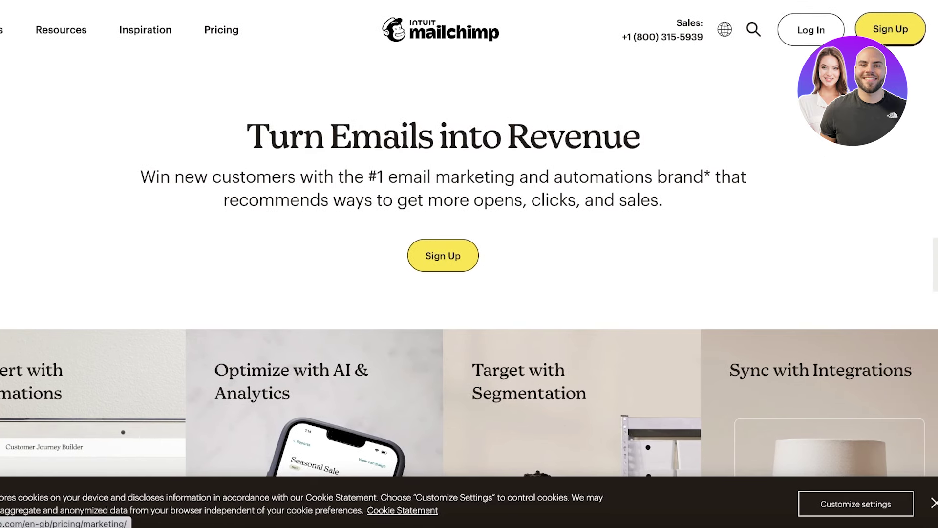
Open the Pricing page and review the Transactional Email pricing
left_click(890, 29)
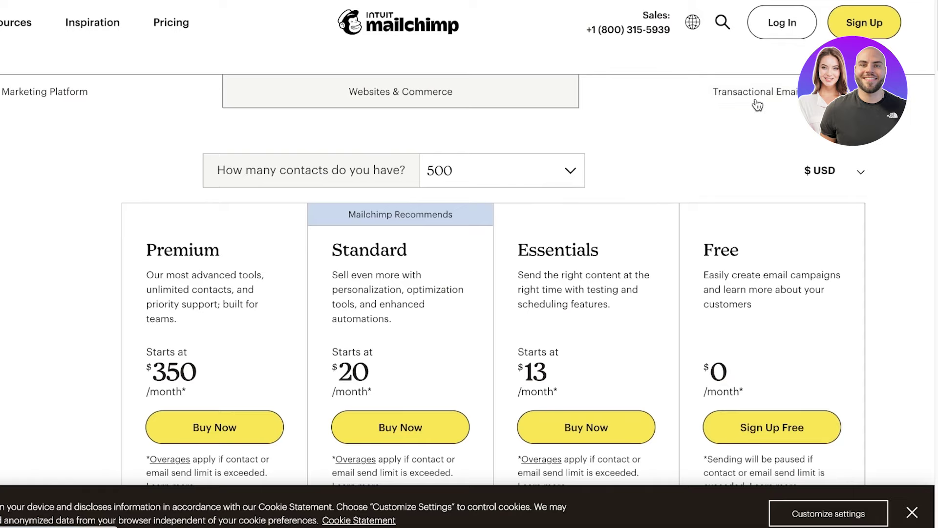
left_click(757, 105)
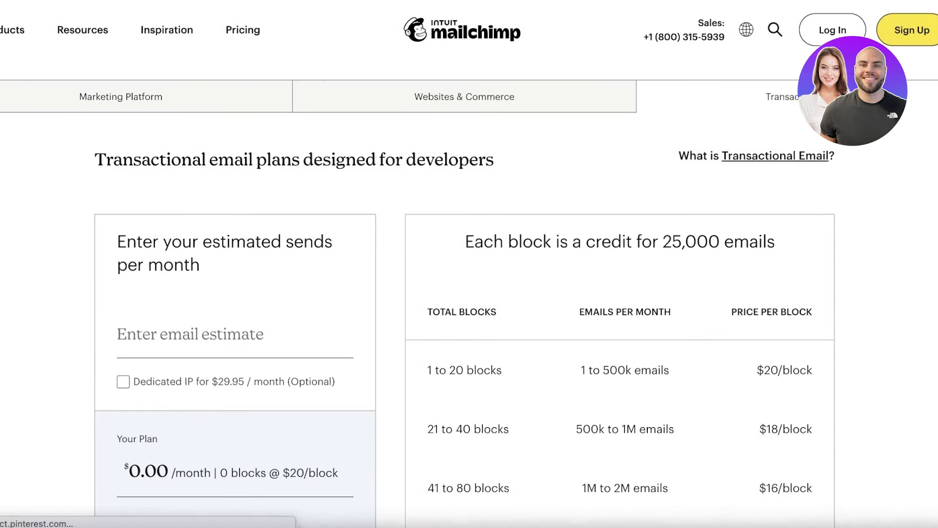
scroll(831, 227, "down", 2)
scroll(829, 227, "down", 2)
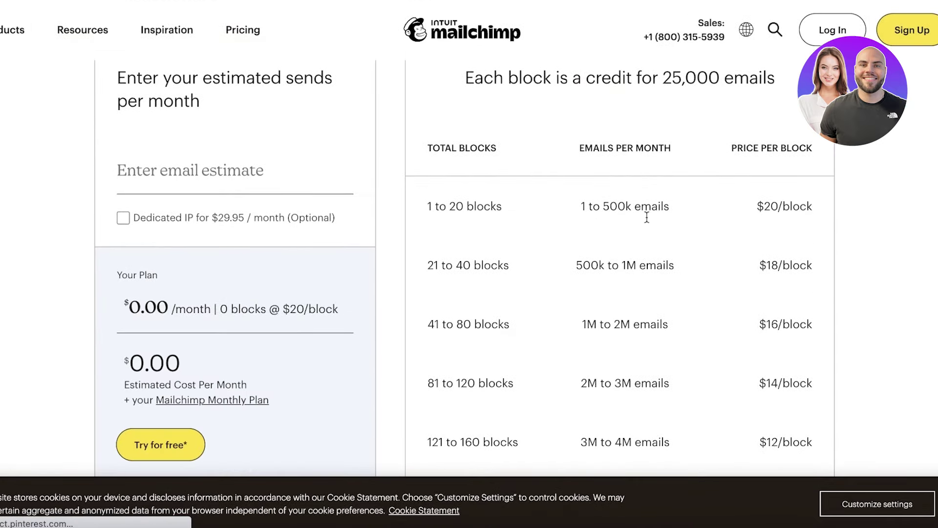
scroll(650, 236, "up", 4)
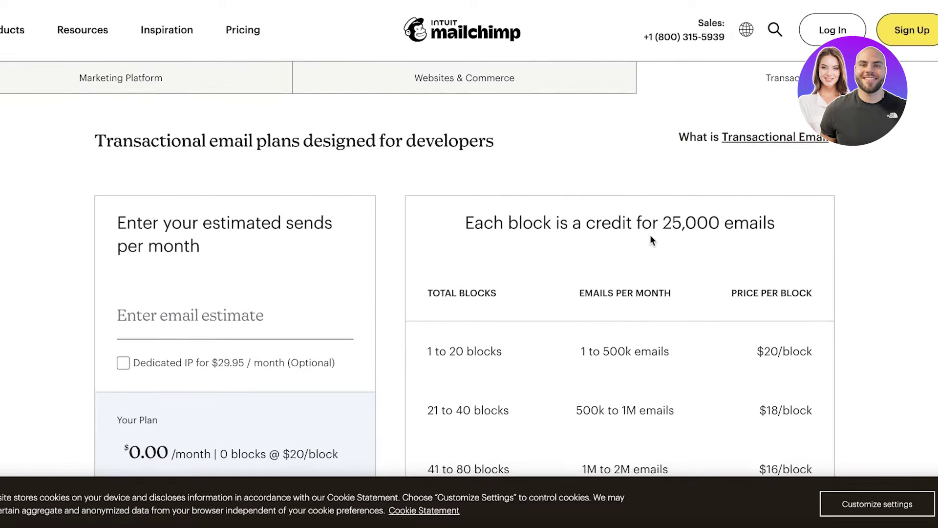
scroll(650, 235, "down", 1)
scroll(645, 230, "up", 2)
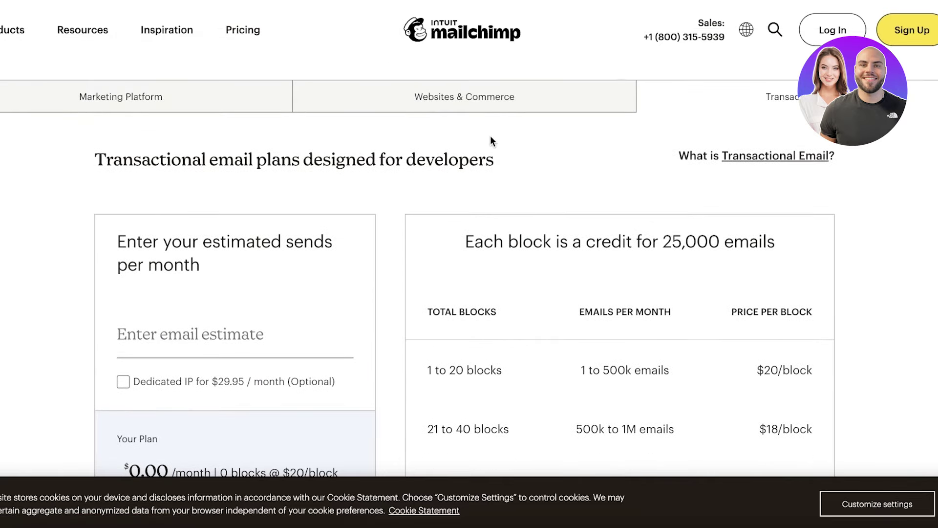
Check Websites & Commerce plans, decline the survey, and return to Marketing Platform plans
left_click(484, 109)
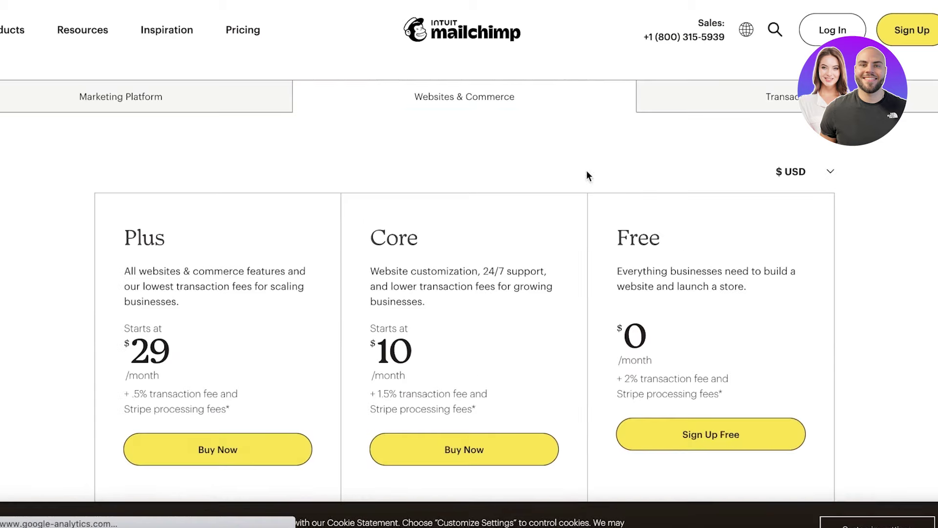
scroll(910, 235, "down", 3)
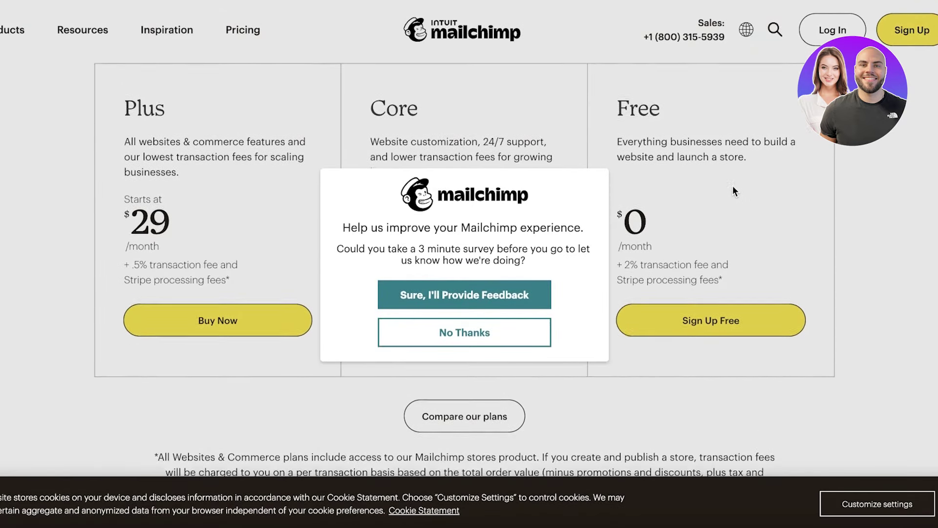
left_click(519, 333)
scroll(201, 117, "up", 3)
left_click(199, 94)
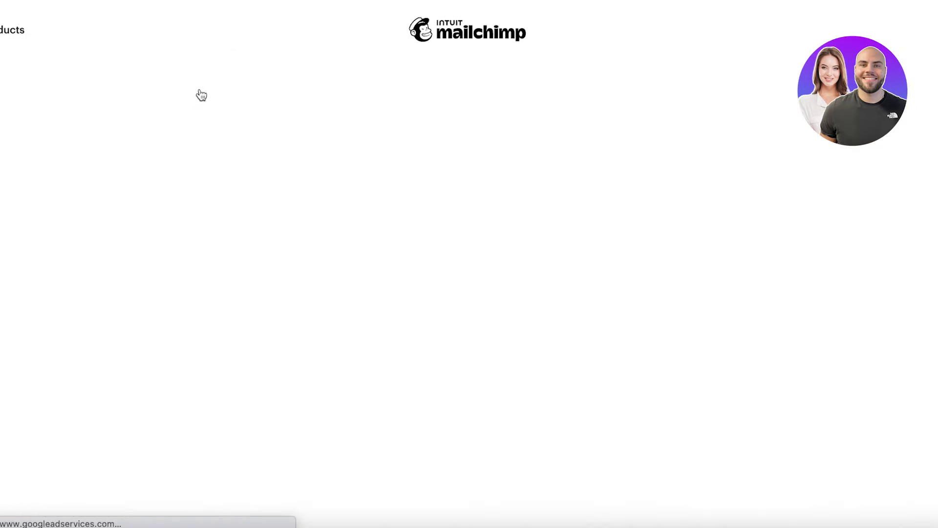
scroll(323, 223, "down", 8)
scroll(318, 292, "up", 5)
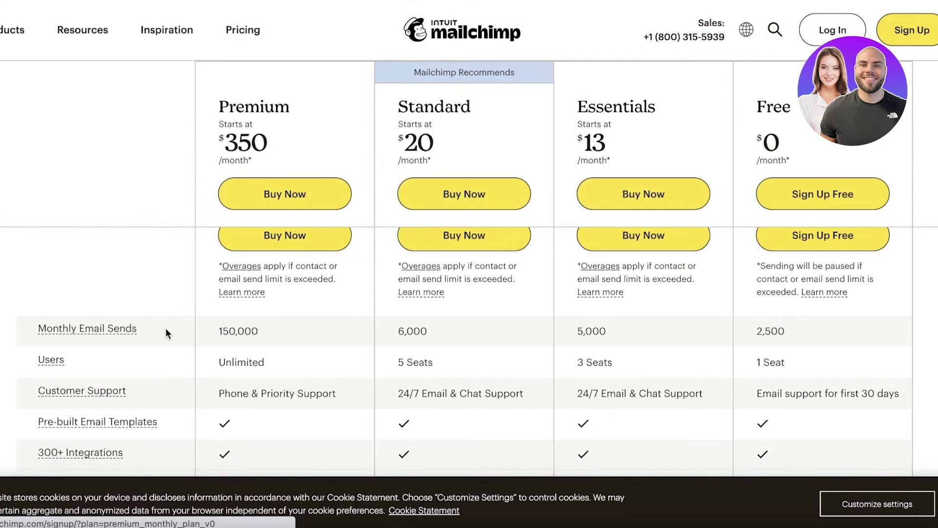
scroll(565, 328, "up", 5)
scroll(785, 295, "down", 3)
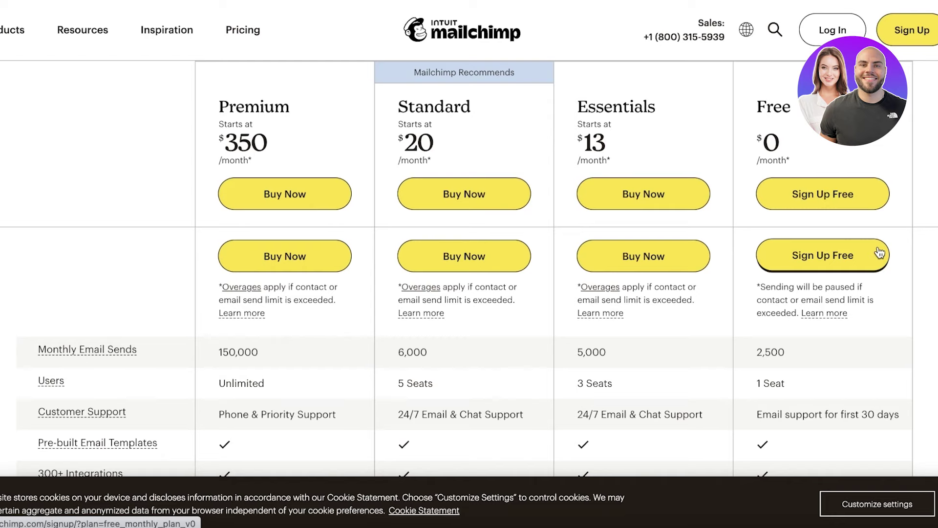
Start the Free plan signup with autofilled email and username, then switch to logging in
left_click(823, 205)
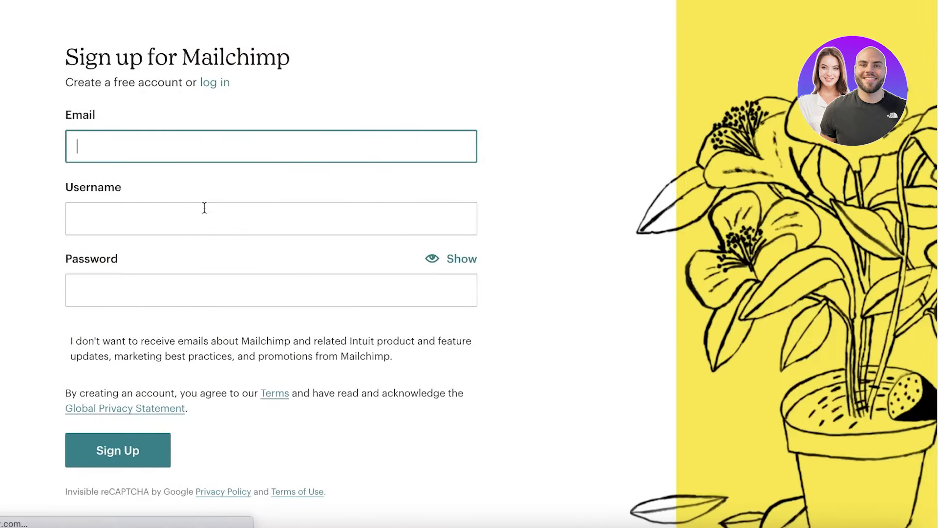
left_click(209, 151)
left_click(201, 145)
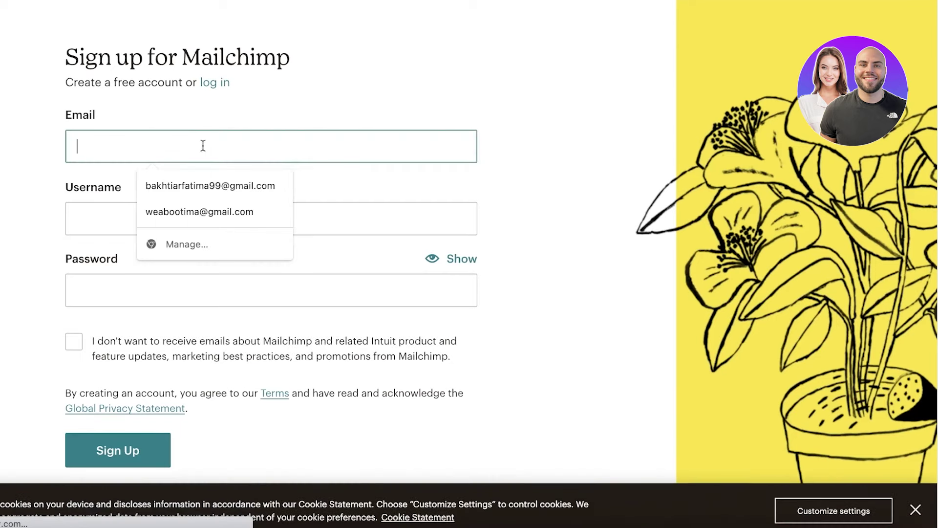
left_click(186, 218)
left_click(180, 335)
left_click(108, 144)
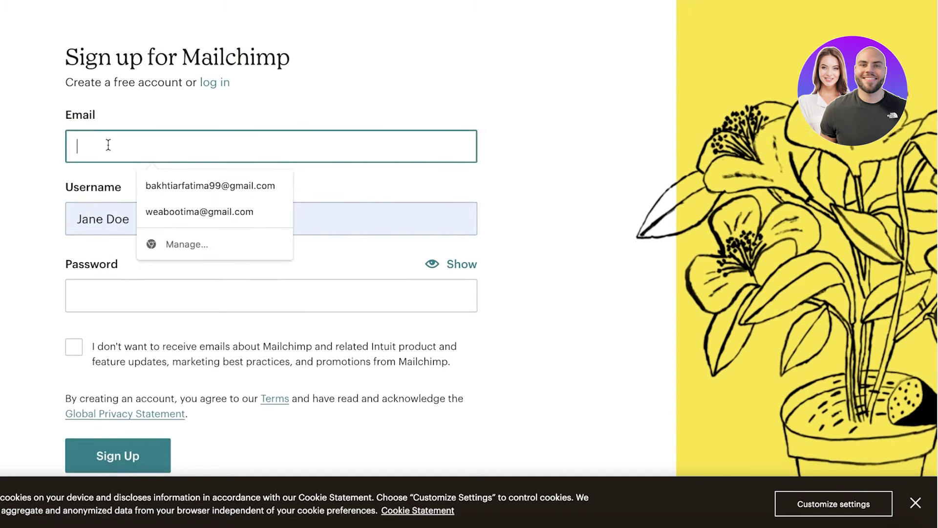
left_click(152, 222)
left_click(164, 297)
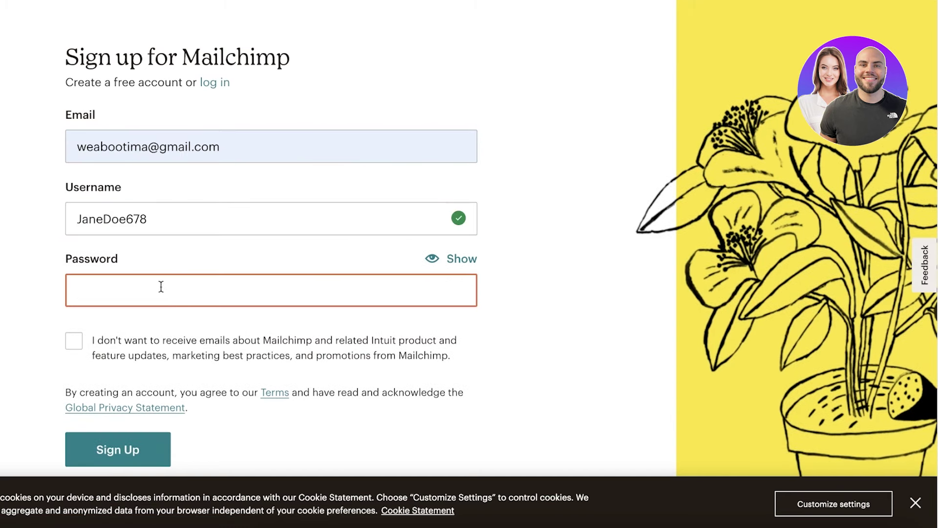
left_click(222, 84)
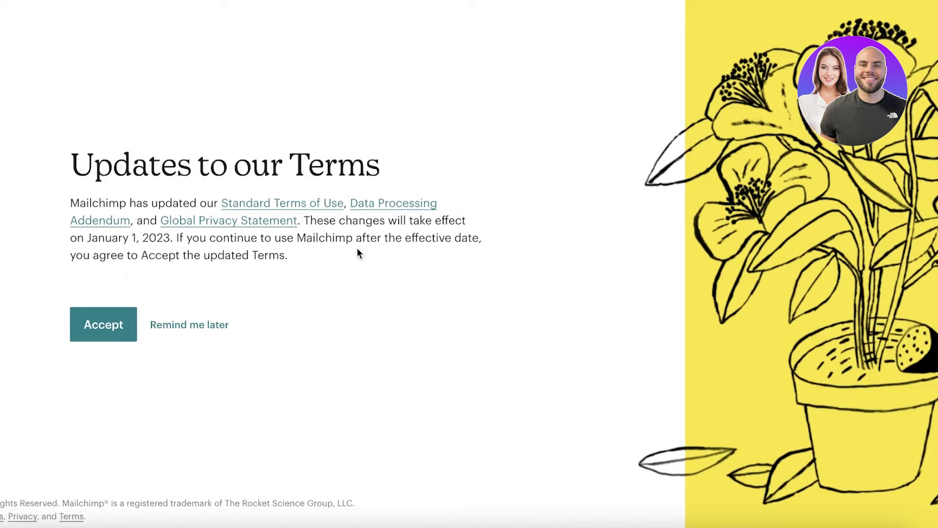
left_click(113, 329)
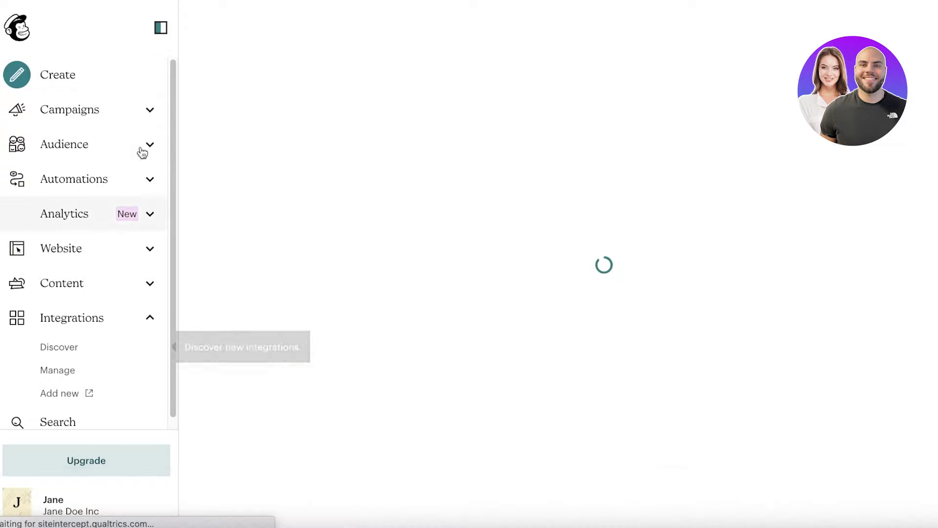
scroll(140, 151, "down", 1)
scroll(93, 73, "up", 1)
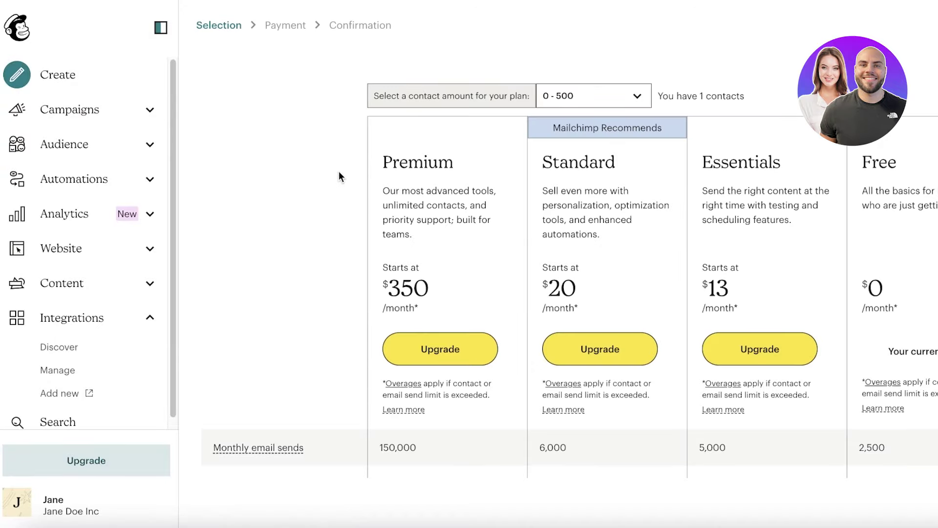
scroll(338, 171, "down", 1)
left_click(69, 109)
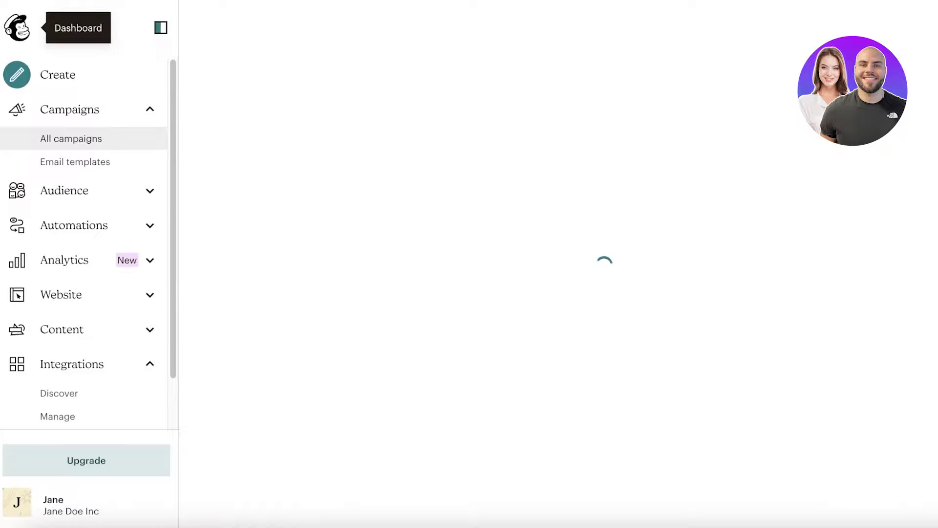
left_click(20, 28)
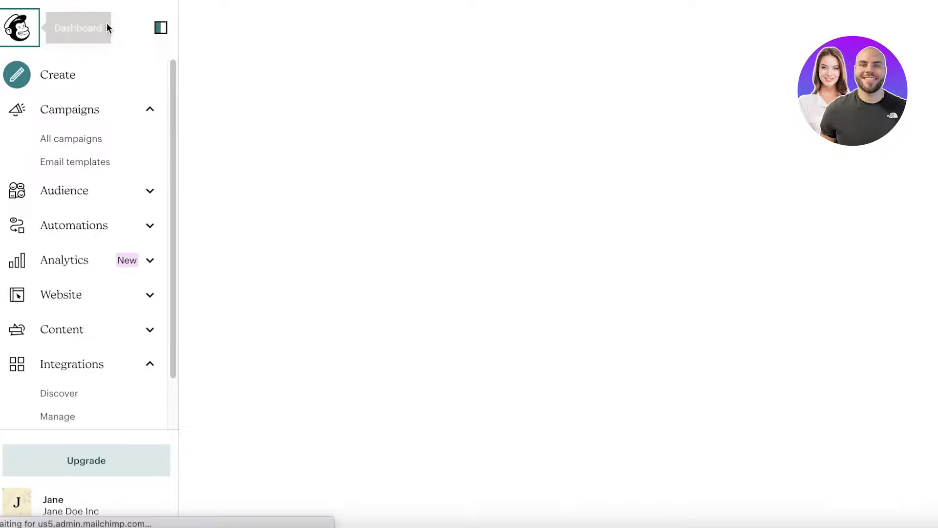
scroll(423, 160, "right", 3)
scroll(385, 173, "down", 2)
scroll(635, 159, "up", 8)
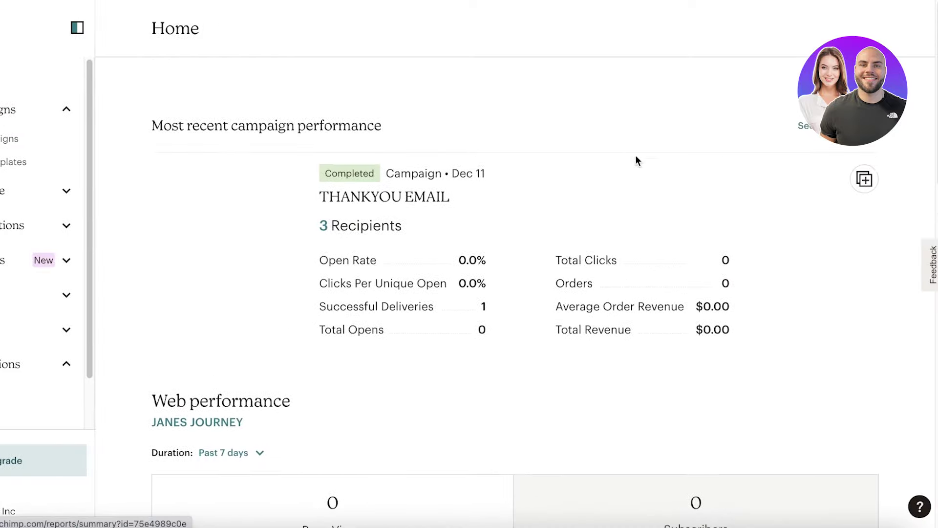
scroll(480, 164, "down", 11)
scroll(482, 168, "down", 1)
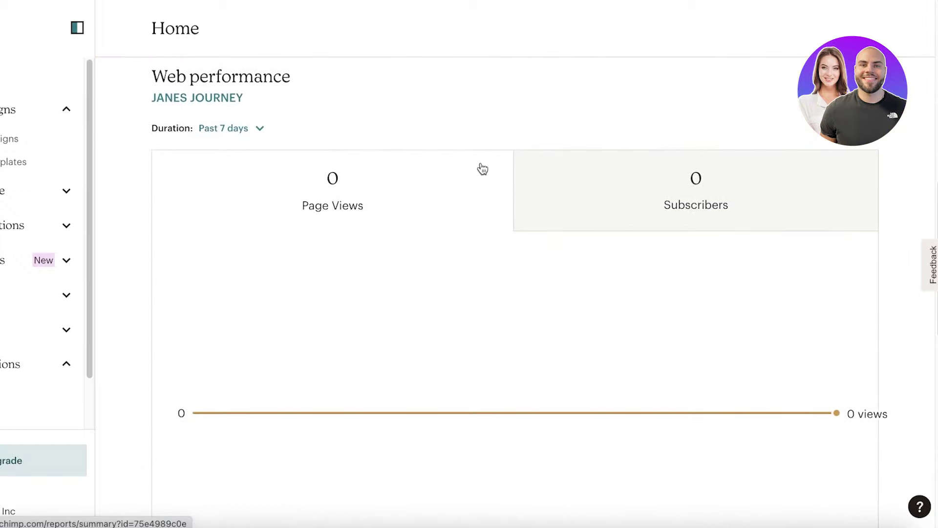
scroll(34, 89, "left", 1)
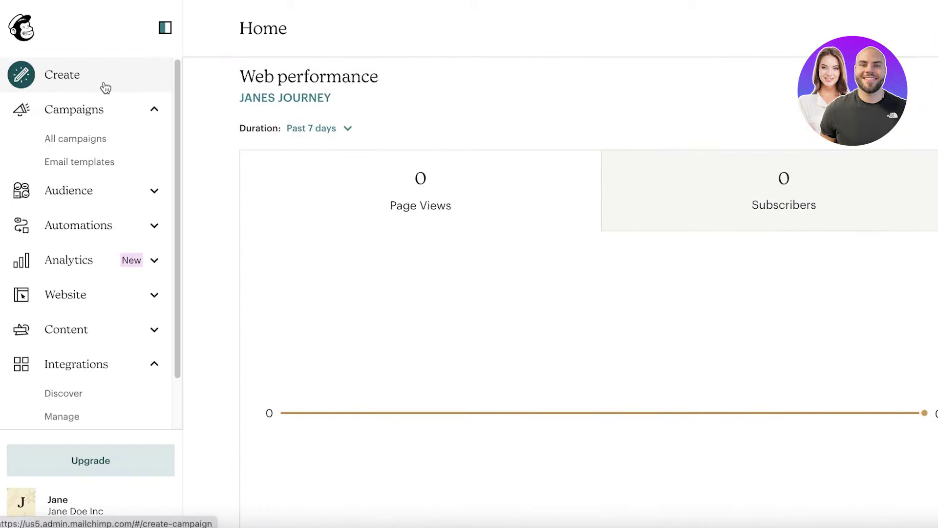
Look over the content types offered on the Create page
left_click(45, 74)
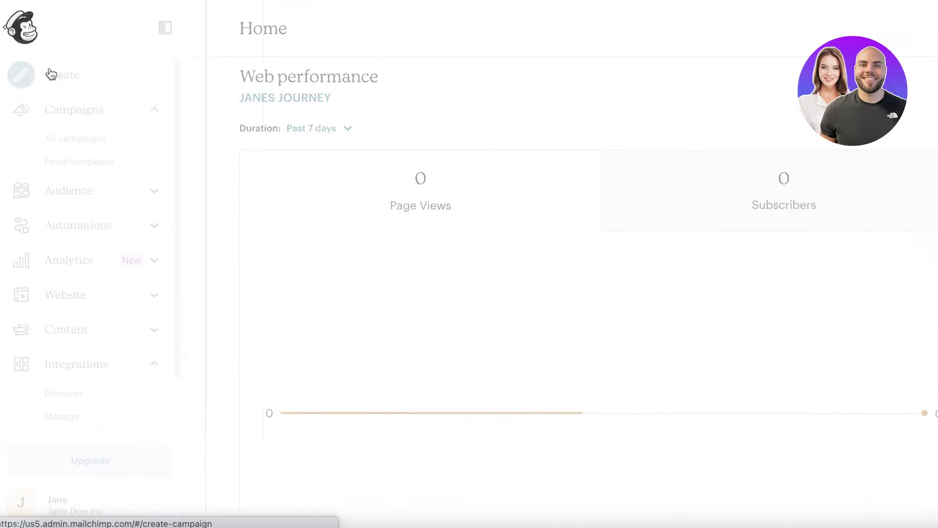
scroll(785, 304, "down", 7)
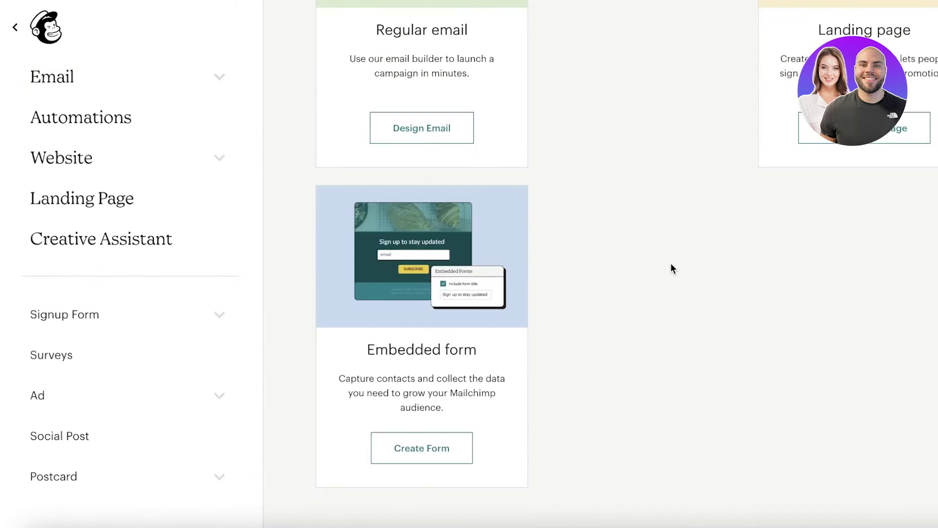
scroll(671, 267, "up", 7)
Return to Home, collapse the Campaigns menu, and decline the feedback survey
left_click(45, 28)
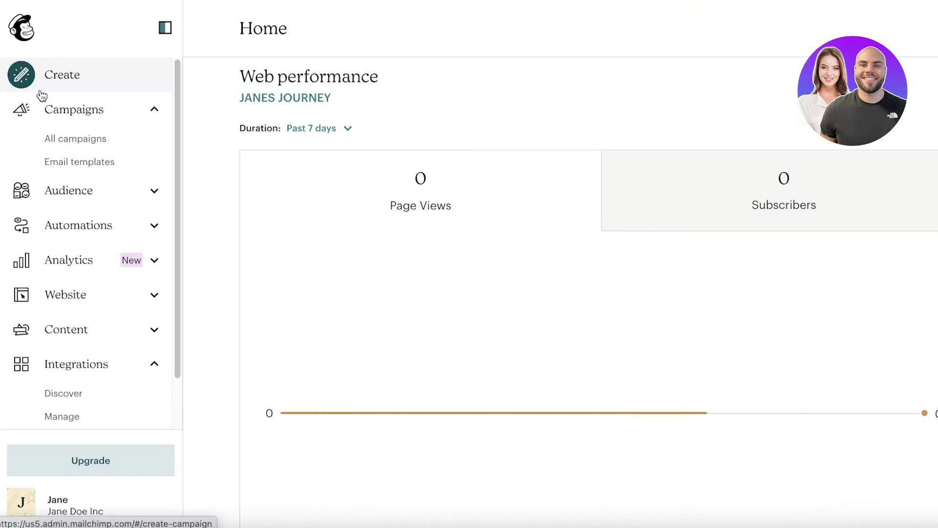
left_click(46, 109)
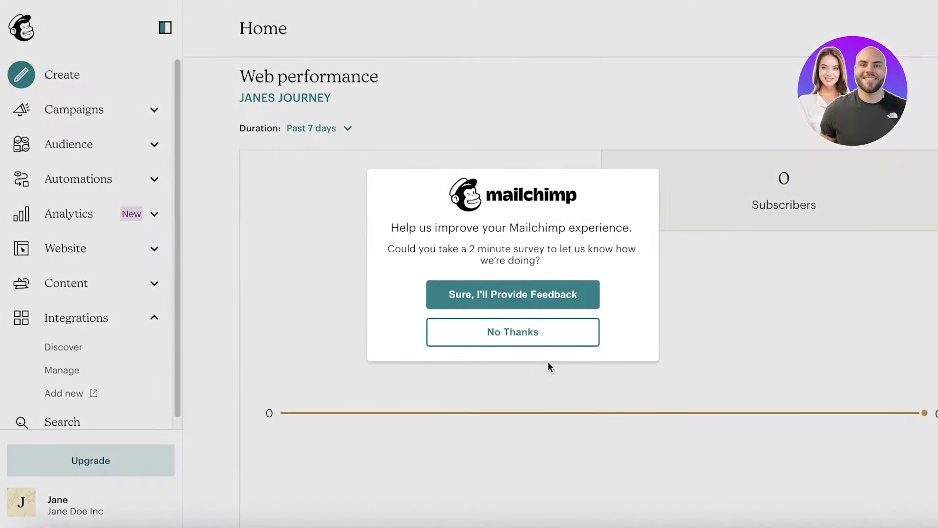
left_click(513, 337)
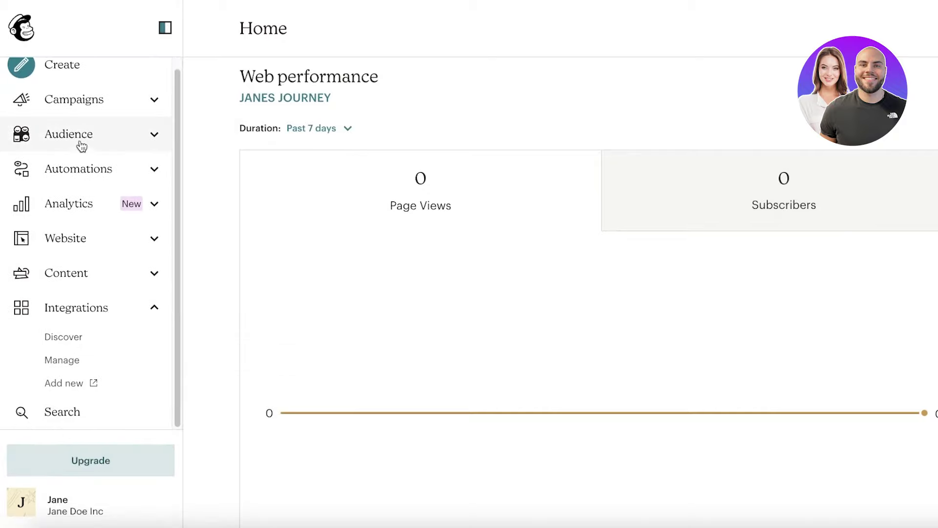
scroll(102, 128, "up", 1)
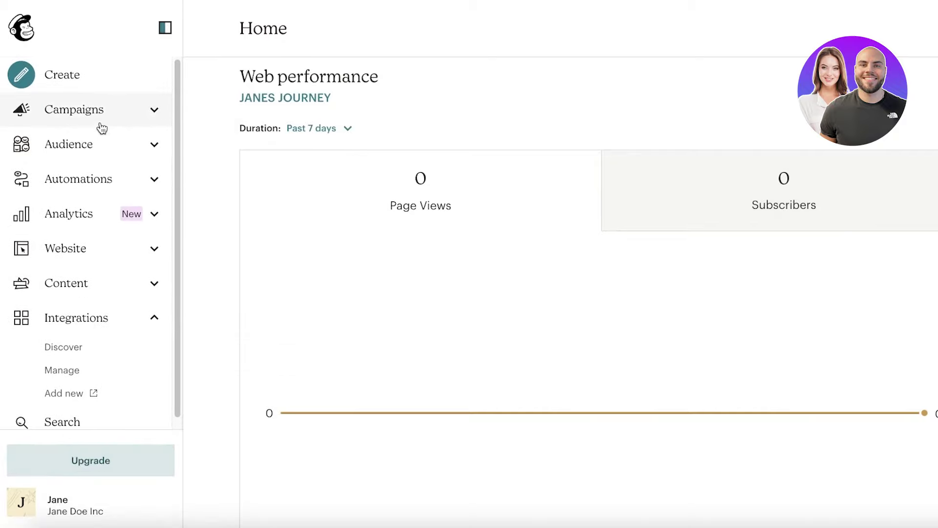
Open All campaigns and close the Journey reports promo panel
left_click(102, 128)
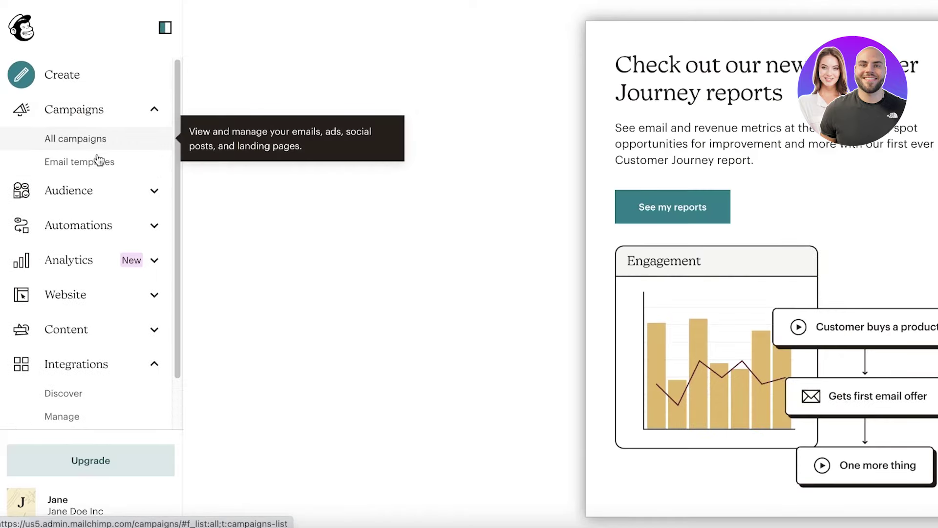
left_click(104, 140)
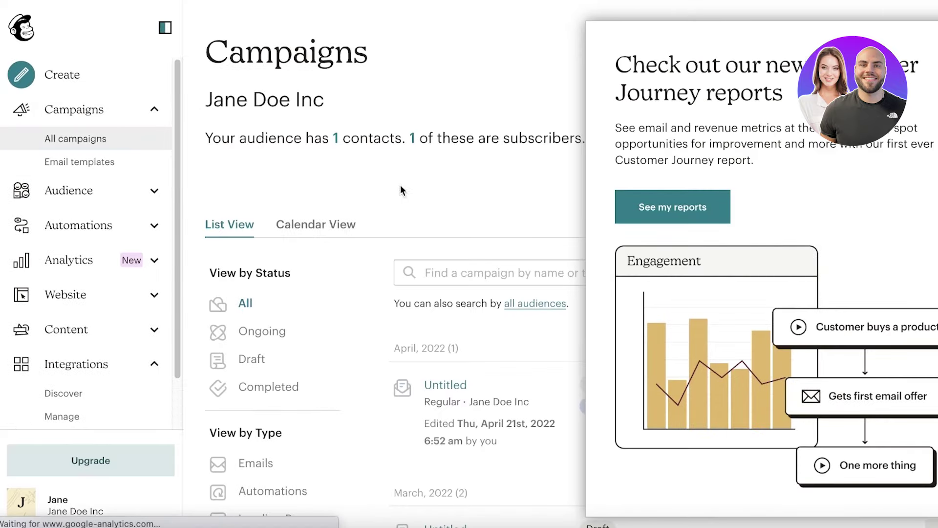
left_click(935, 76)
scroll(242, 238, "right", 2)
scroll(273, 224, "down", 4)
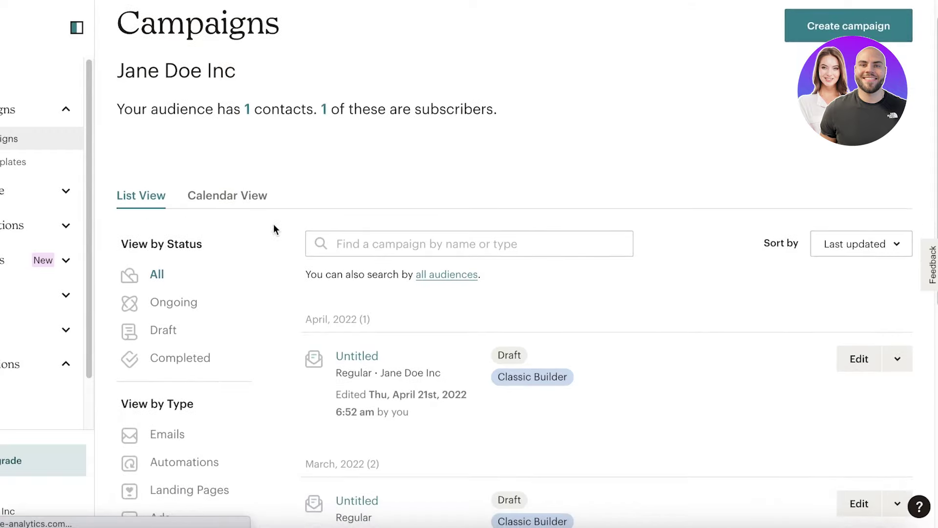
View the campaigns in Calendar View, then return to List View and scroll the drafts
left_click(227, 42)
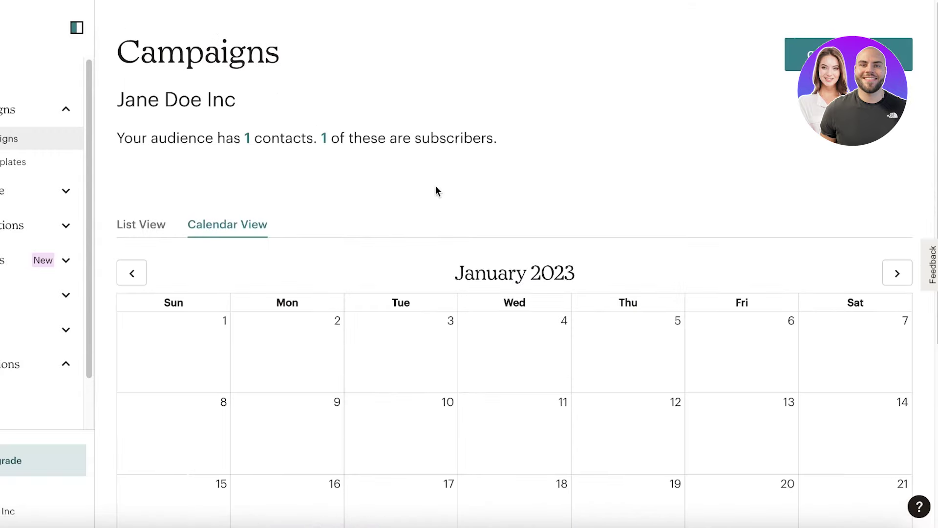
scroll(473, 211, "down", 3)
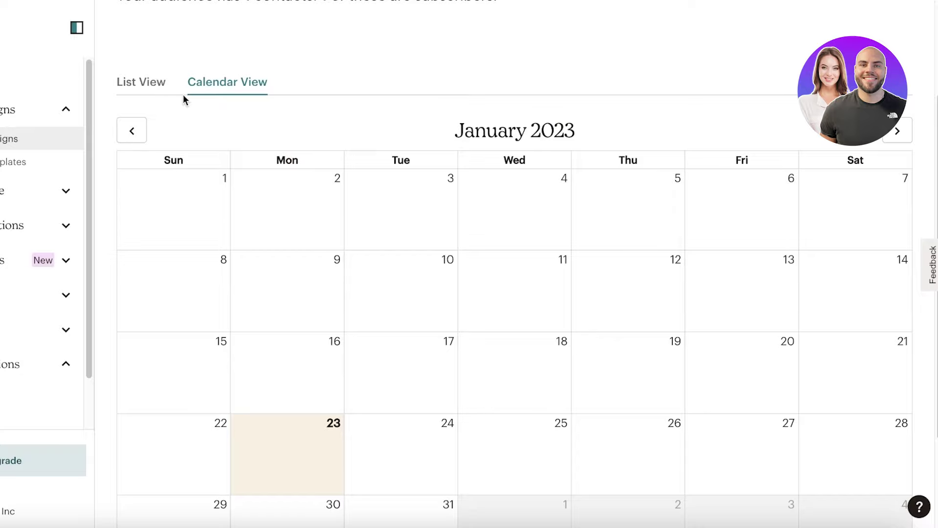
left_click(139, 83)
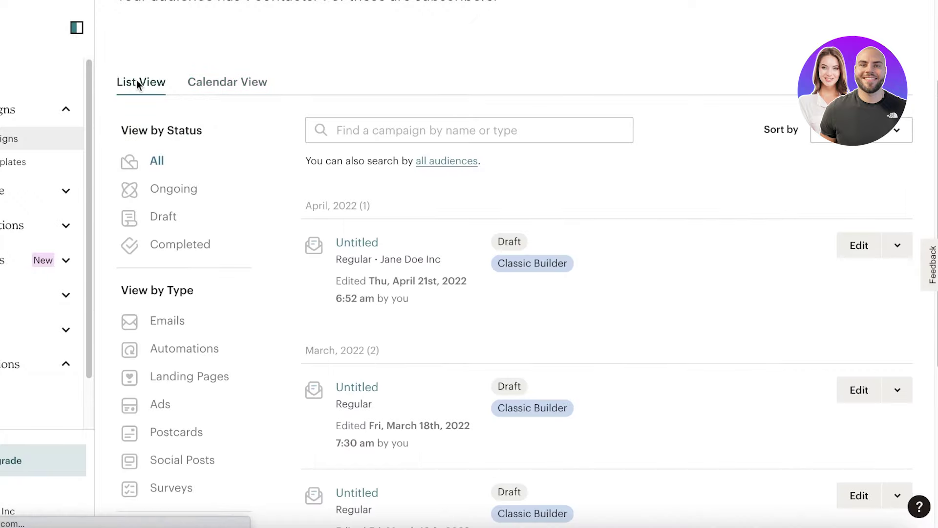
scroll(288, 166, "down", 1)
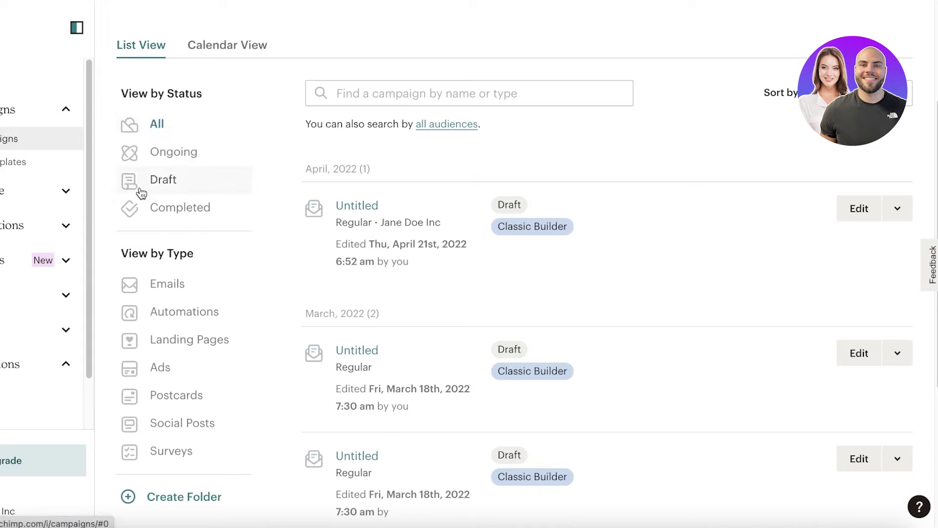
scroll(139, 193, "down", 1)
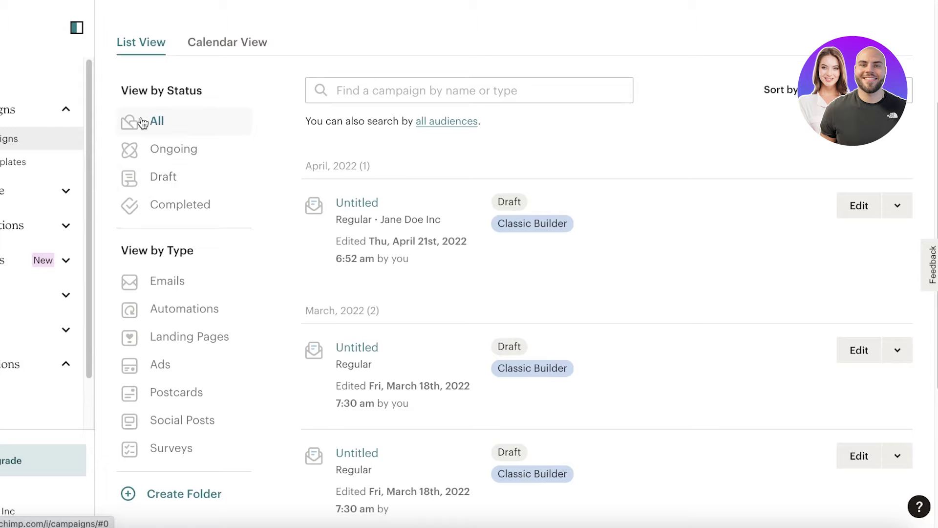
scroll(209, 169, "down", 1)
scroll(206, 176, "down", 1)
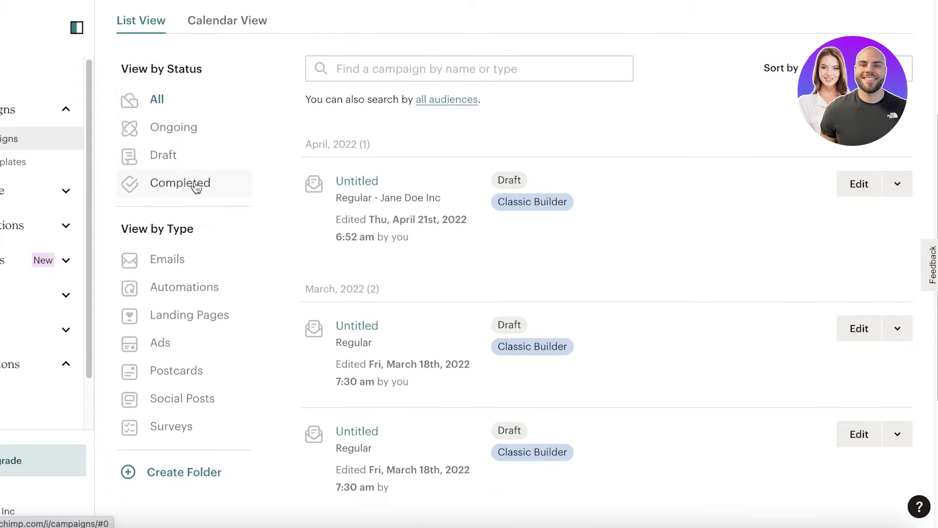
scroll(262, 174, "down", 1)
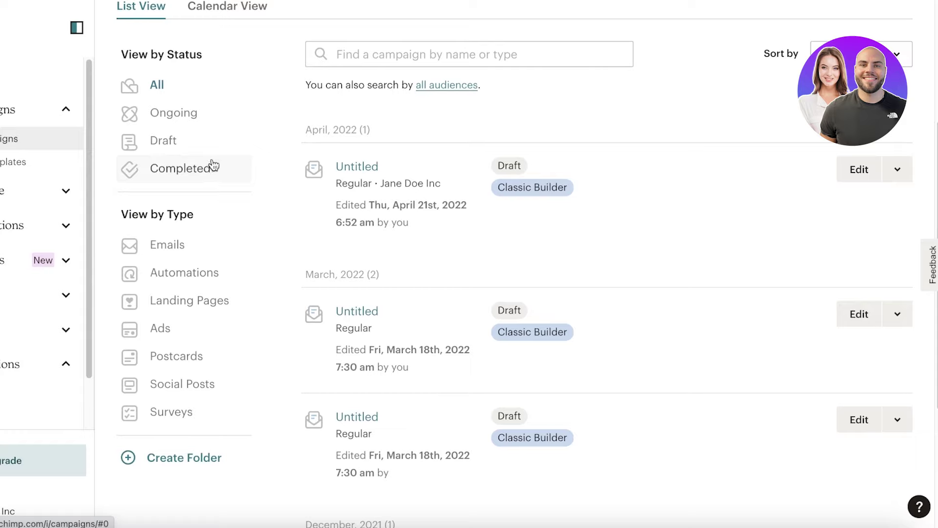
left_click(4, 164)
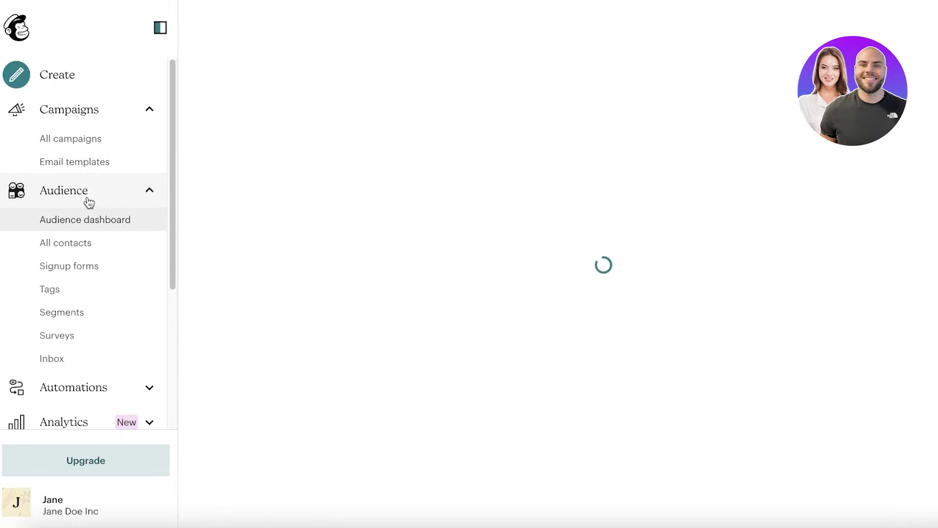
Scroll the Audience Dashboard to the top to see 'Grow Your Mailchimp Audience'
scroll(415, 176, "down", 3)
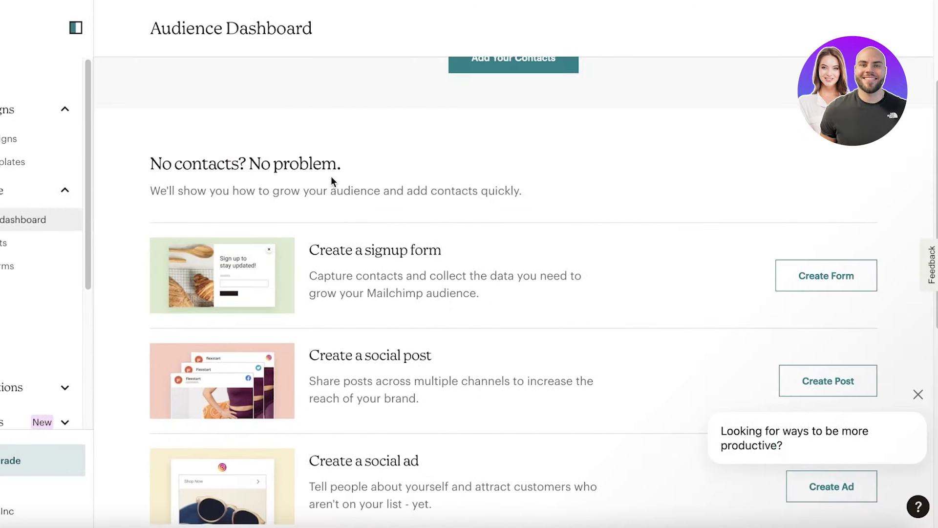
scroll(331, 181, "up", 3)
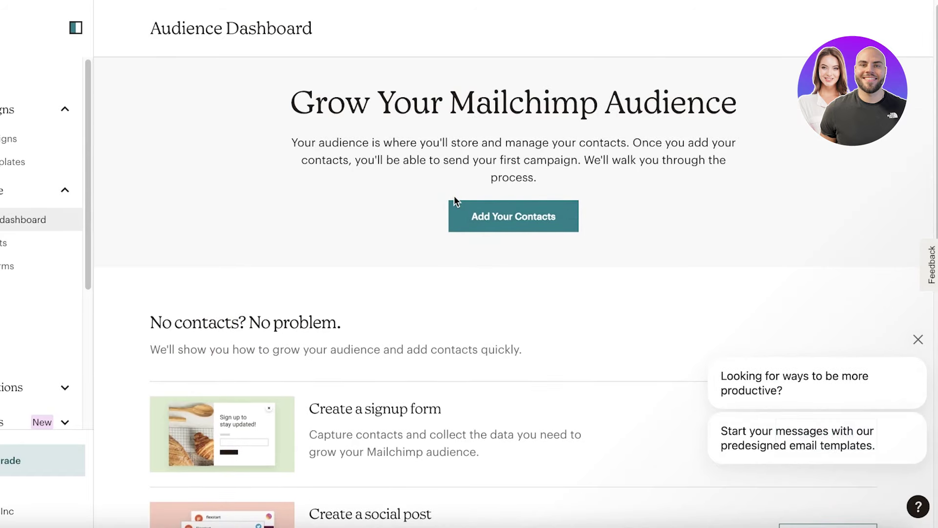
left_click(466, 217)
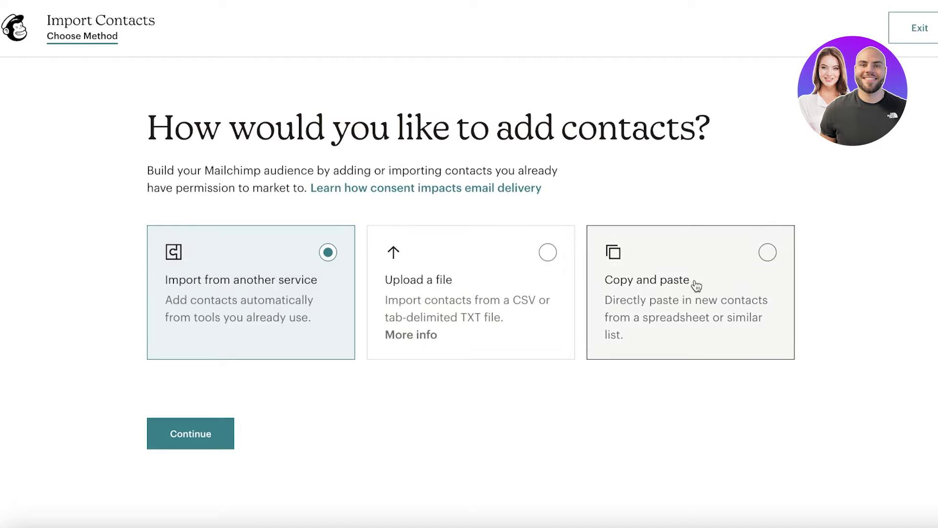
left_click(906, 38)
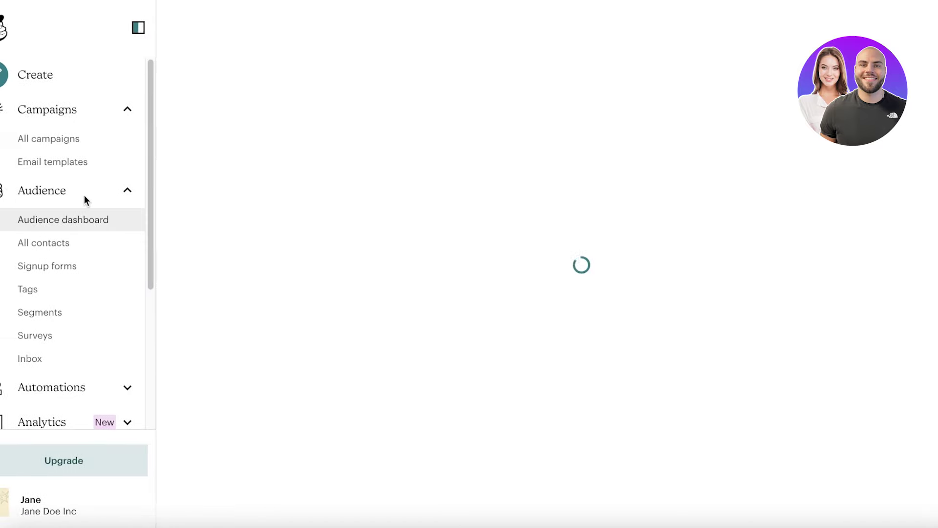
scroll(89, 250, "down", 1)
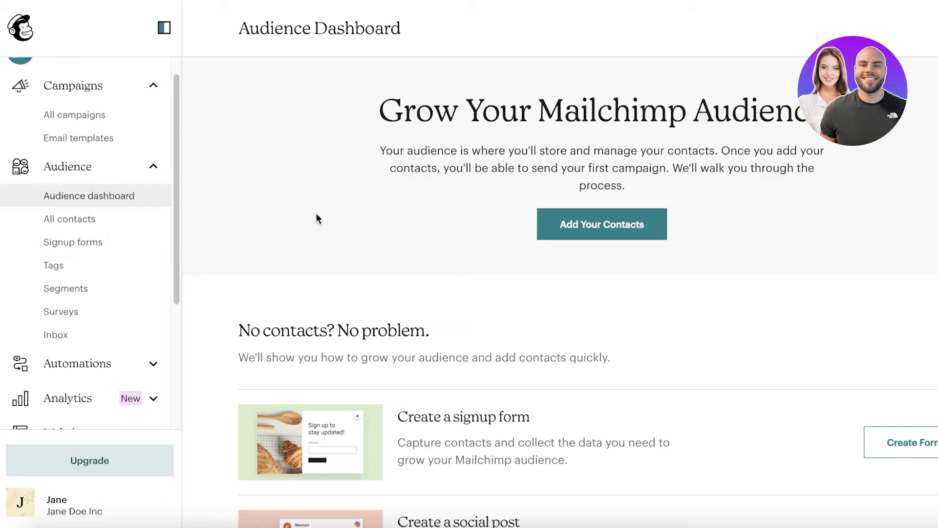
Open Signup forms and scroll through Form builder, Embedded forms, Subscriber pop-up and Contact Form
left_click(127, 250)
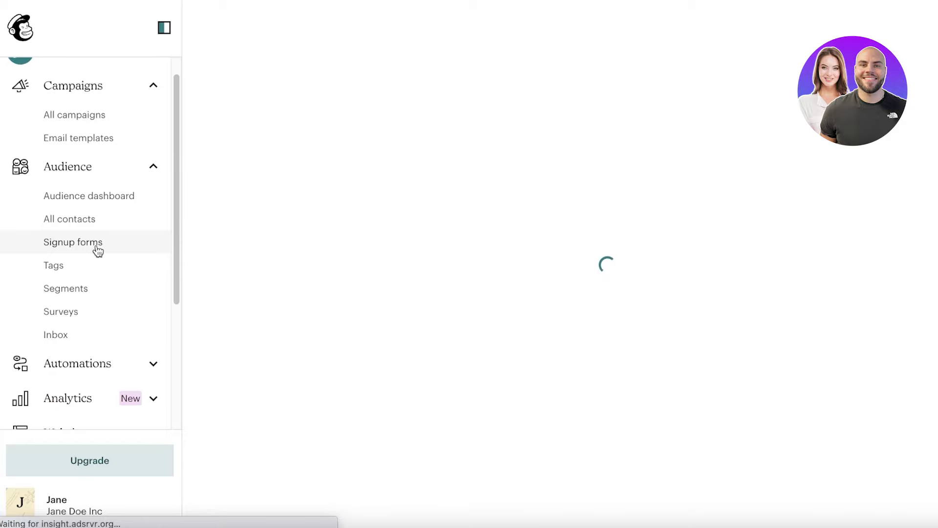
scroll(409, 212, "down", 3)
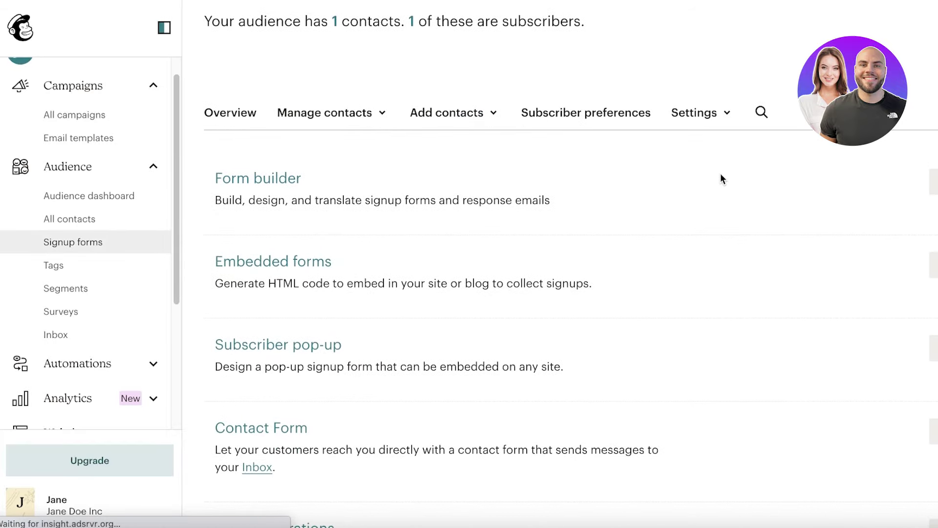
scroll(794, 247, "down", 2)
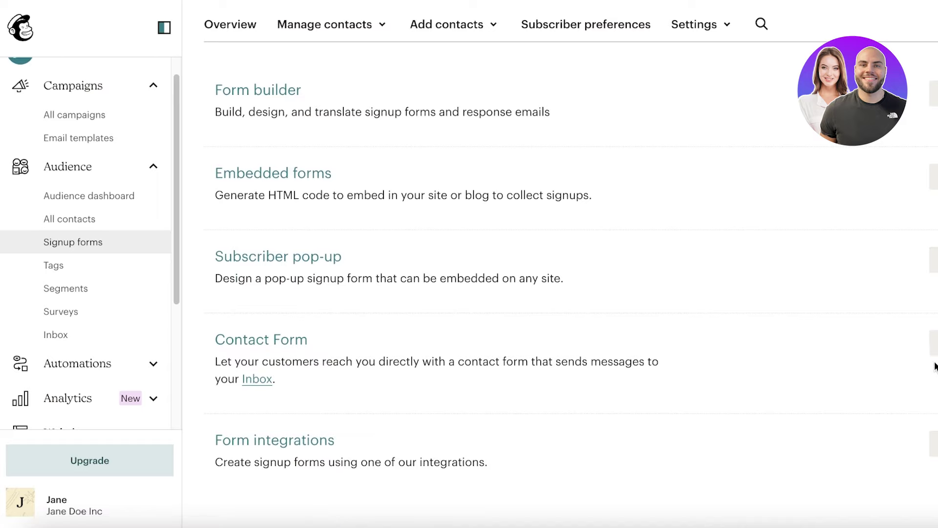
scroll(933, 196, "up", 3)
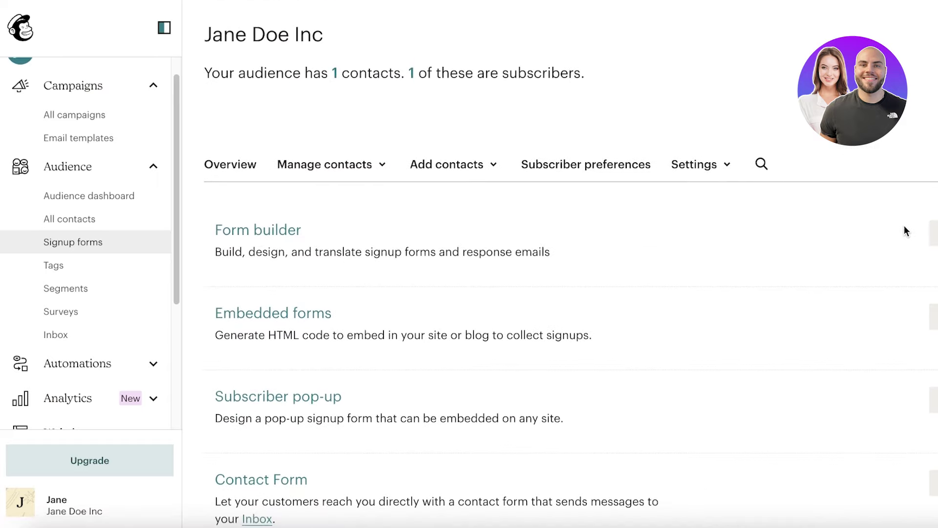
scroll(893, 233, "down", 1)
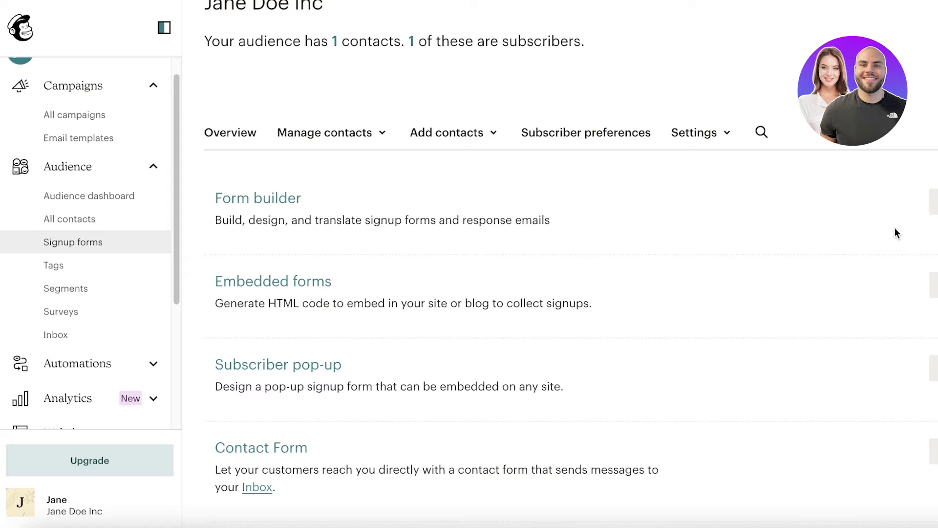
scroll(896, 229, "down", 1)
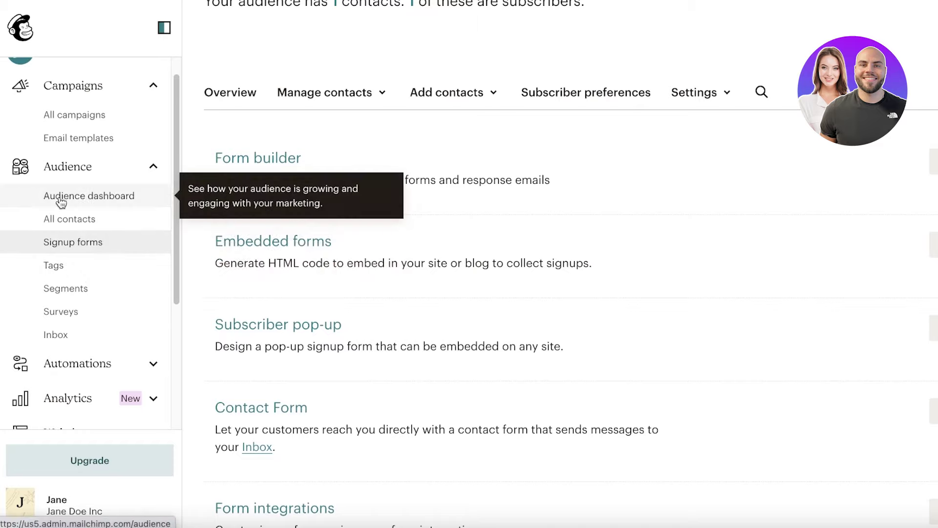
Review the Tags list, start Create Tag, then dismiss the naming dialog without adding one
left_click(55, 266)
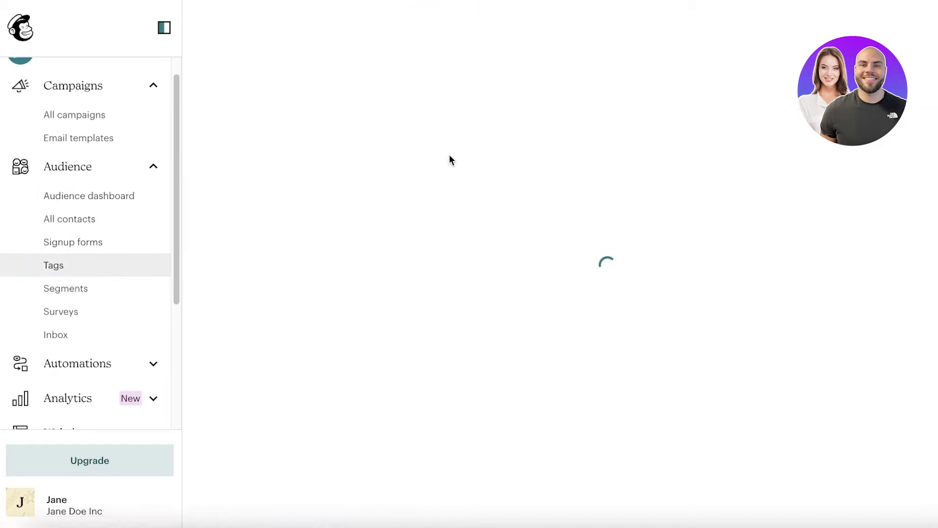
scroll(381, 220, "down", 5)
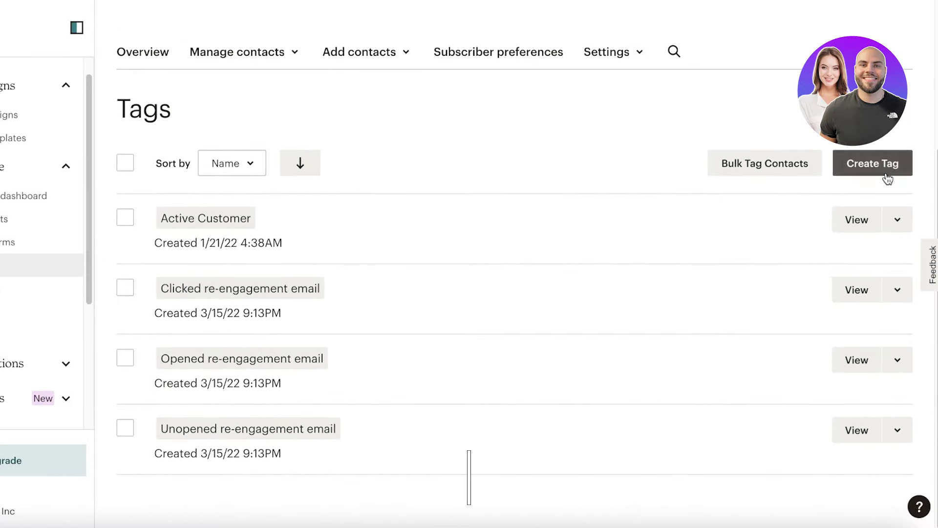
left_click(875, 167)
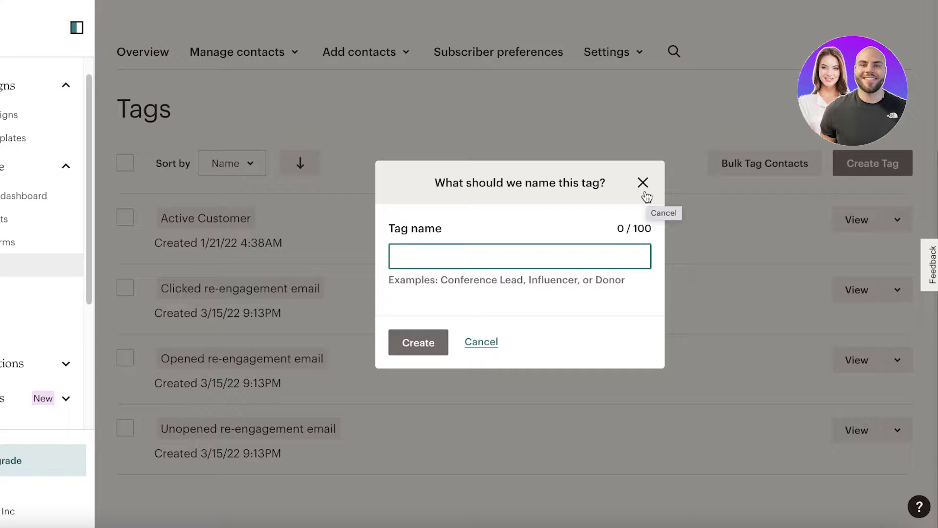
left_click(644, 193)
left_click(66, 295)
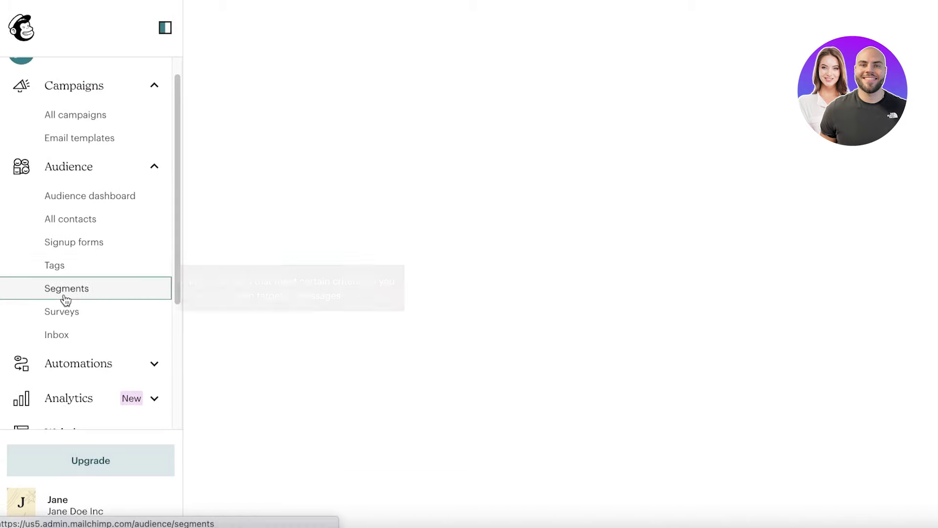
left_click(229, 415)
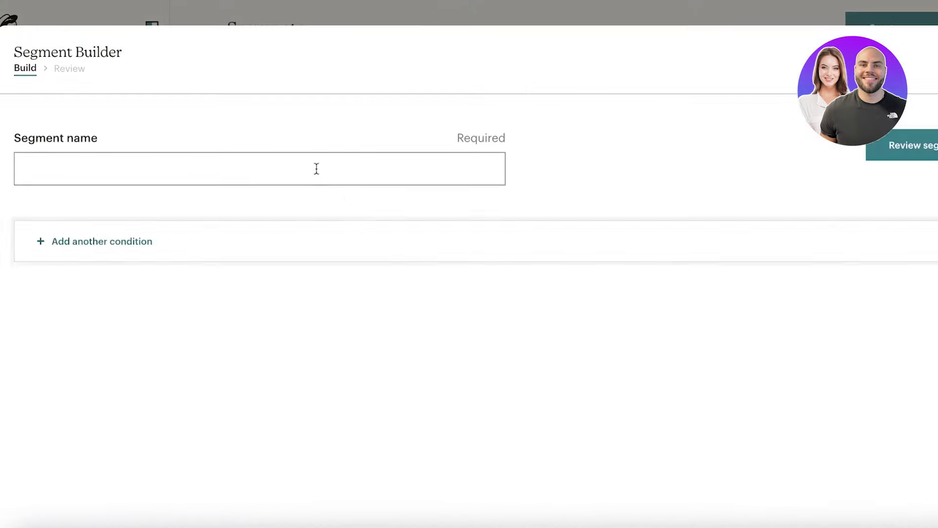
left_click(316, 166)
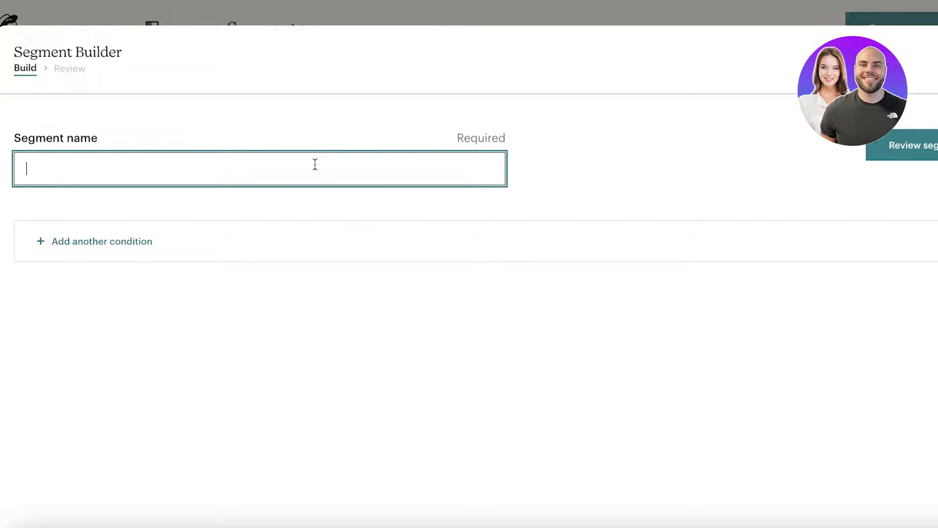
left_click(98, 241)
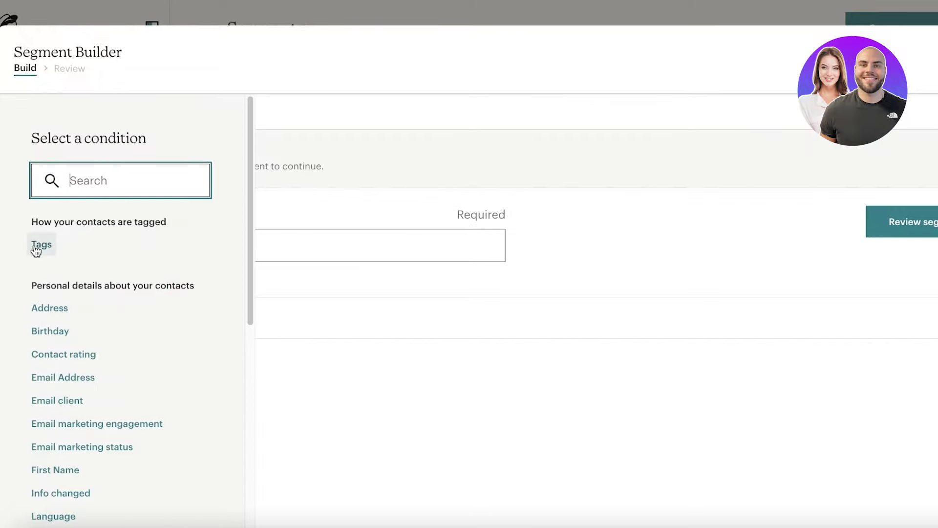
left_click(49, 327)
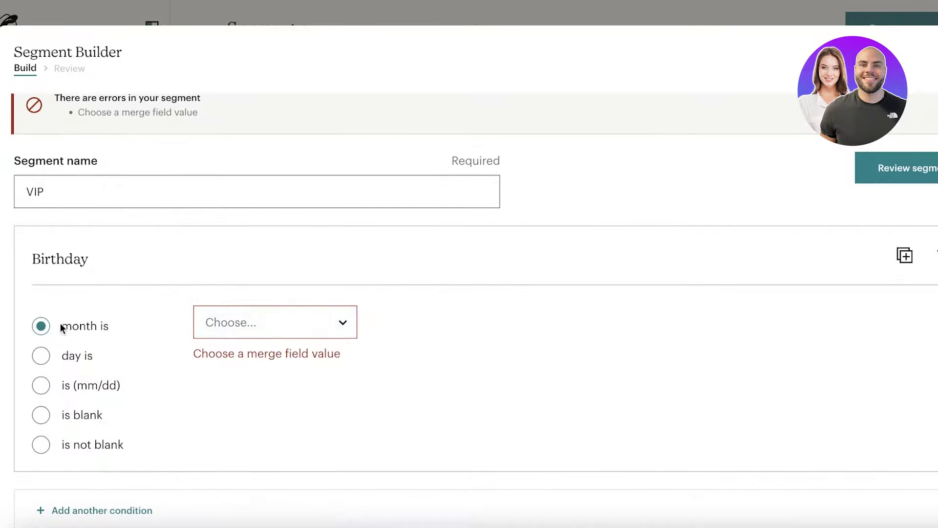
scroll(217, 332, "down", 1)
left_click(247, 305)
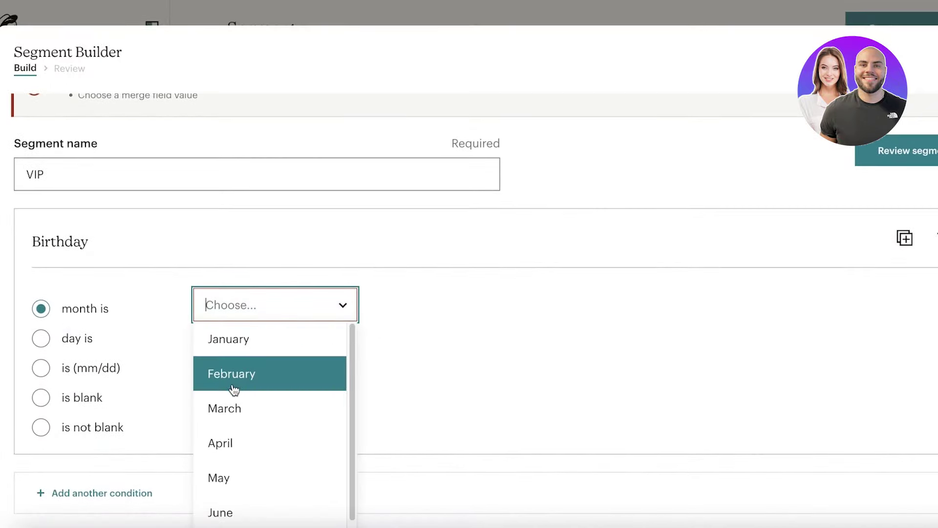
left_click(233, 435)
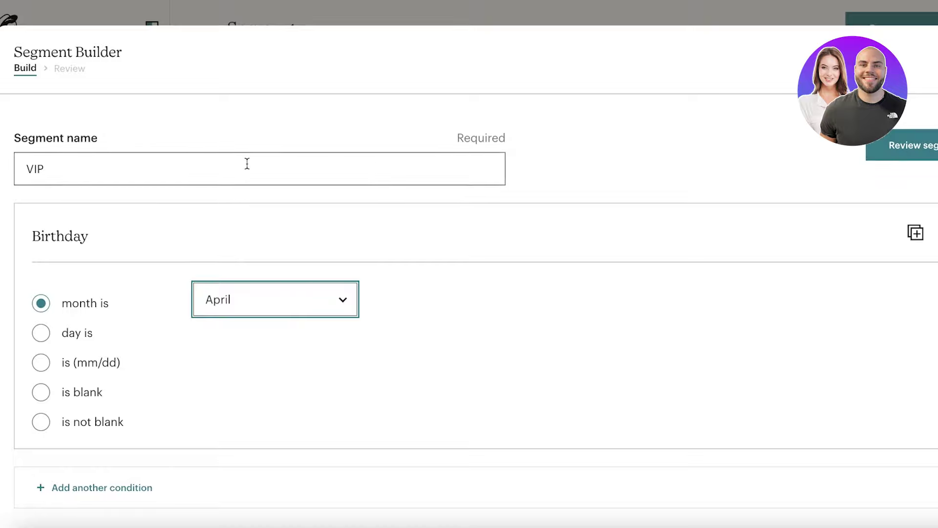
left_click(297, 171)
key("ctrl+a")
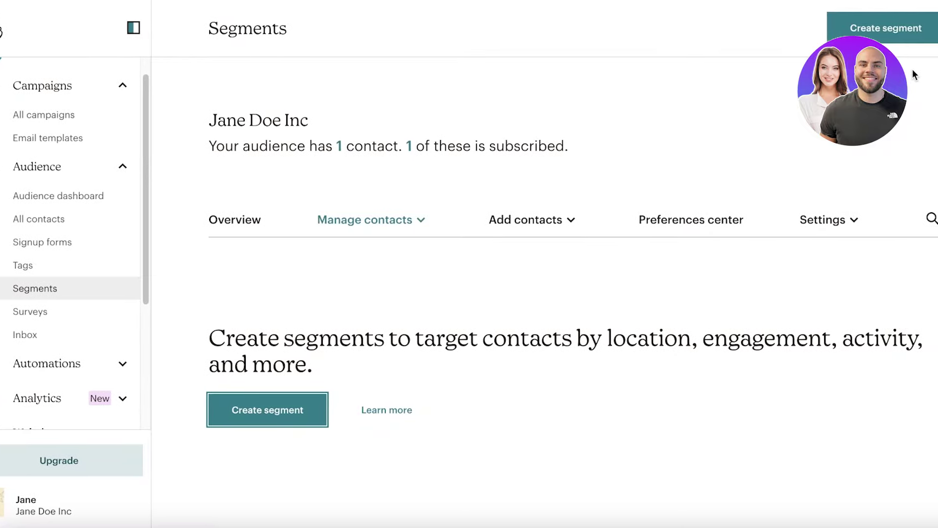
scroll(37, 345, "down", 3)
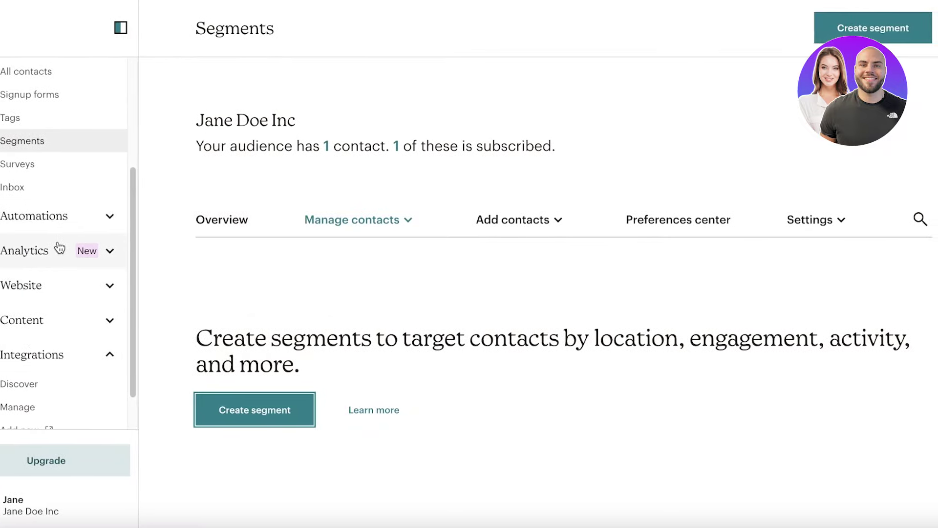
Open Automations and review draft journeys Welcome Coupon, abandoned carts and Recover lost customers
left_click(59, 228)
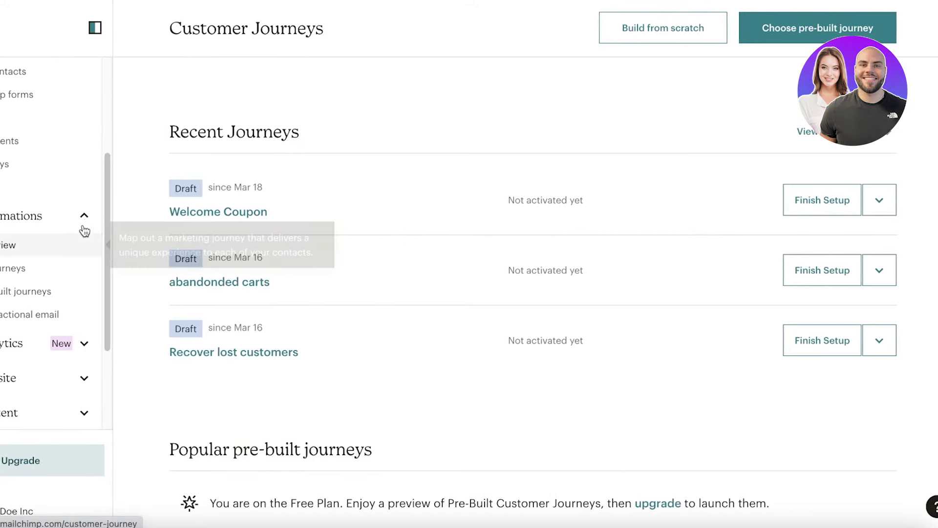
scroll(61, 241, "up", 3)
scroll(56, 241, "down", 5)
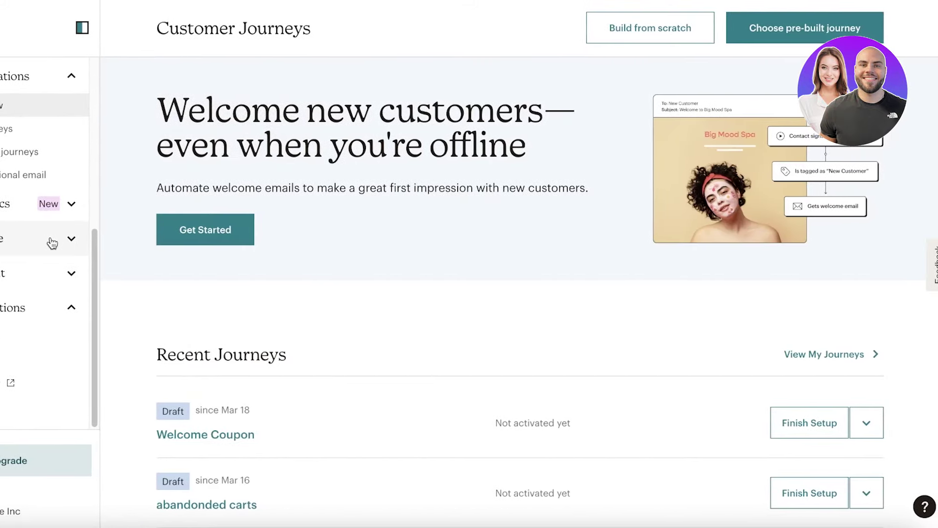
scroll(652, 226, "down", 3)
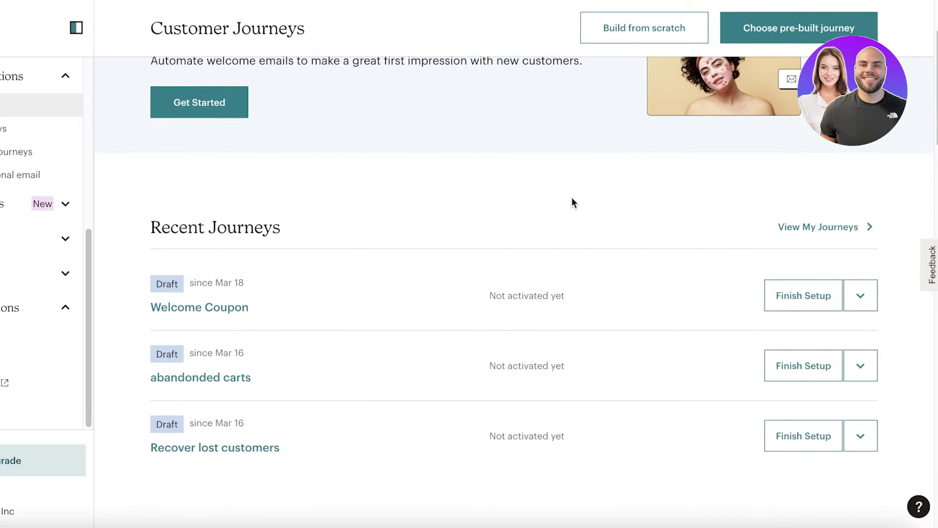
scroll(572, 197, "up", 3)
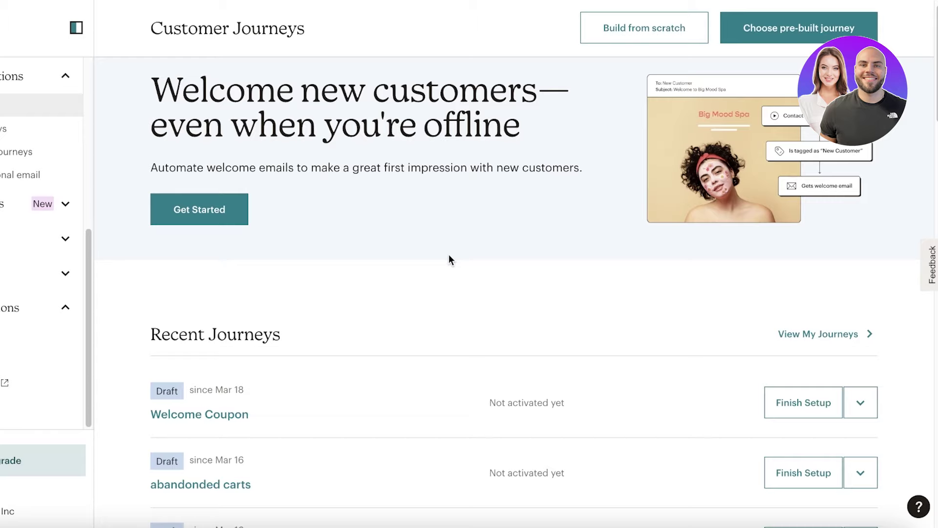
scroll(293, 219, "up", 1)
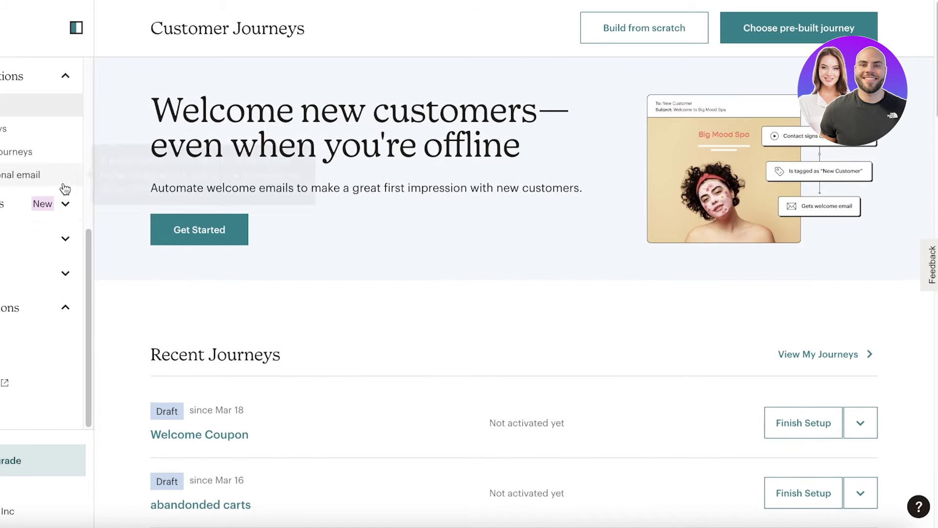
scroll(63, 188, "up", 5)
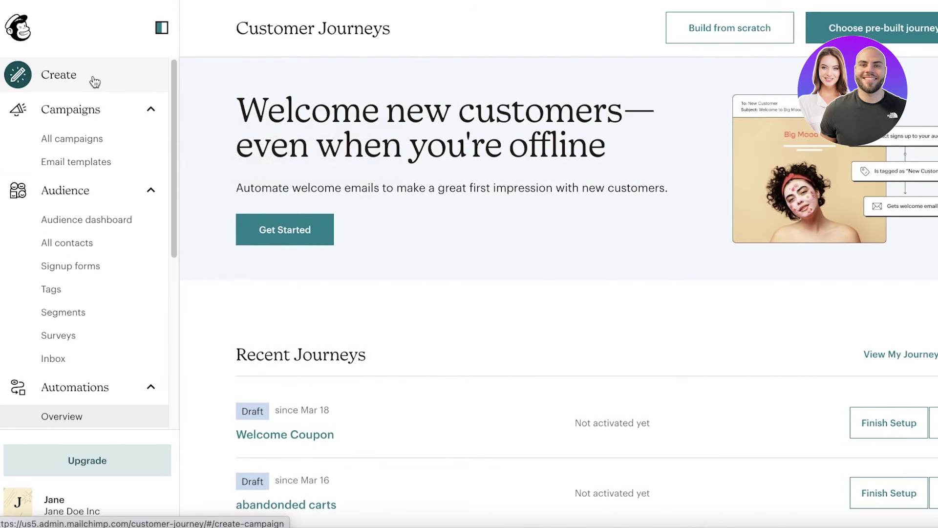
Open Create, scroll its suggestions, and expand Email to show Regular, Plain text and Template
left_click(57, 81)
scroll(558, 171, "down", 4)
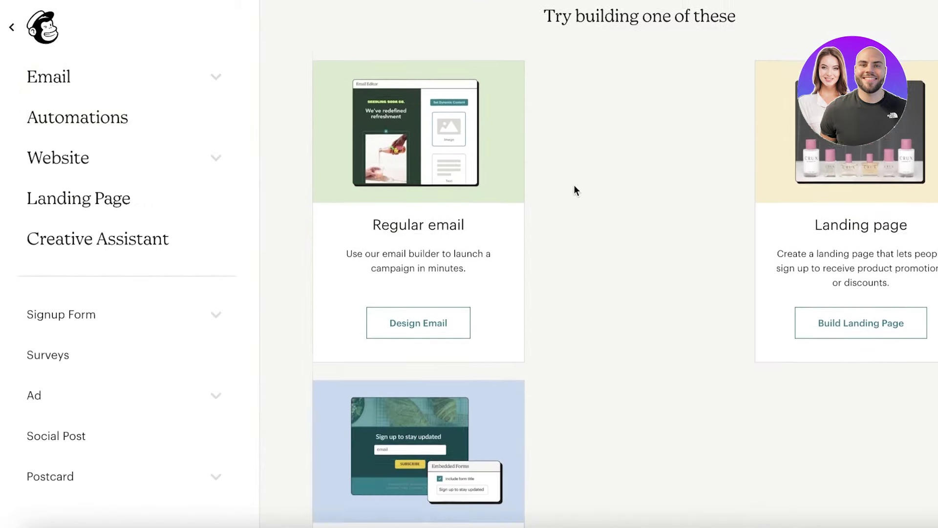
scroll(590, 166, "down", 4)
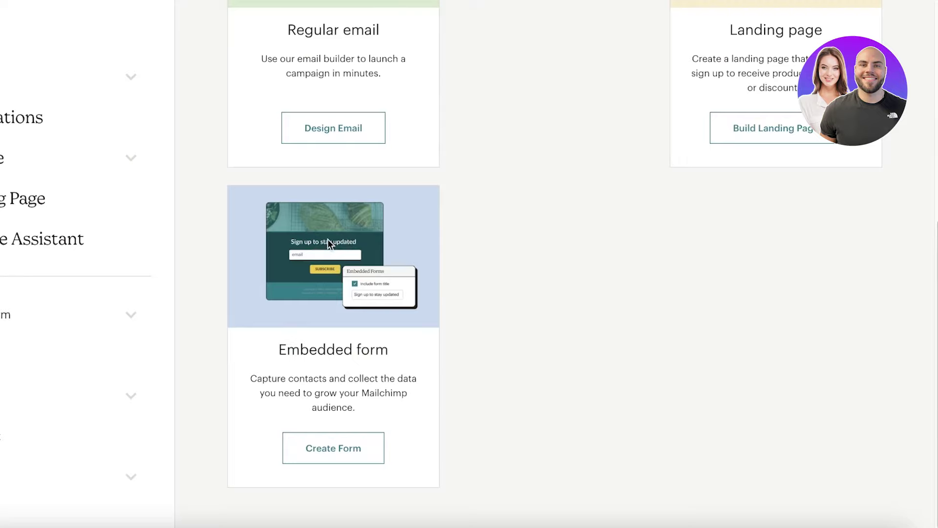
scroll(328, 239, "up", 7)
scroll(684, 264, "down", 1)
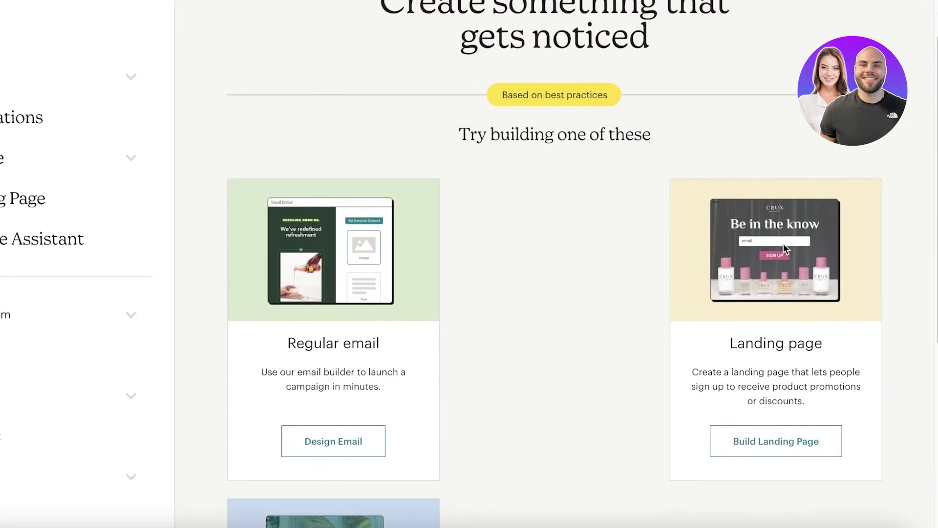
left_click(53, 84)
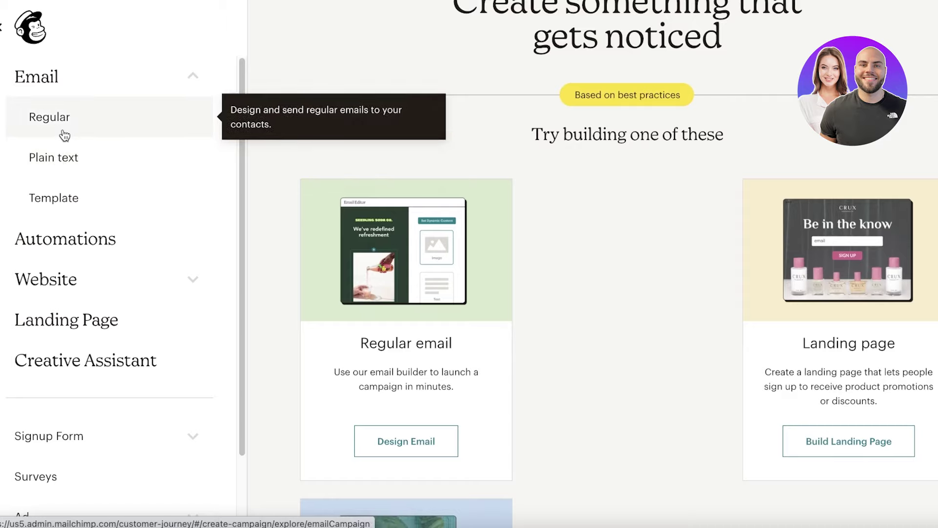
Create a Regular email campaign named 'You left something in your Cart!'
left_click(64, 135)
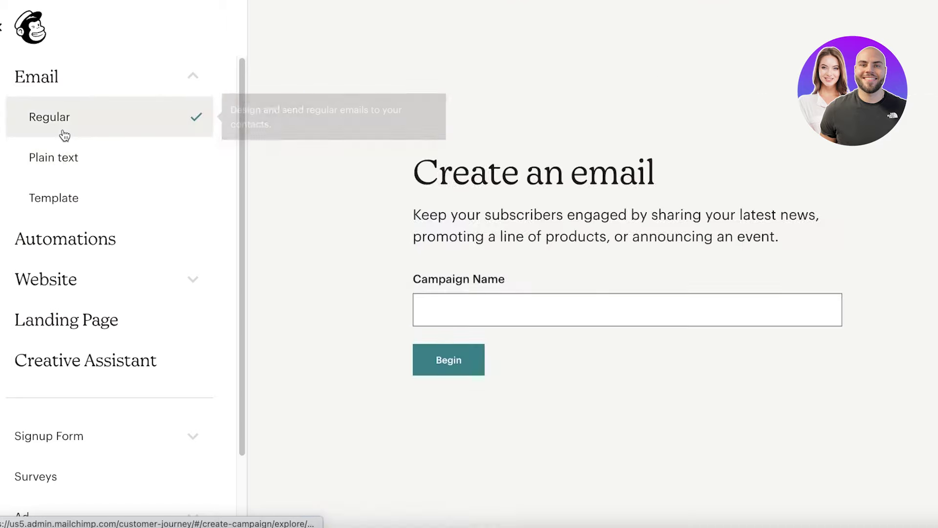
left_click(59, 194)
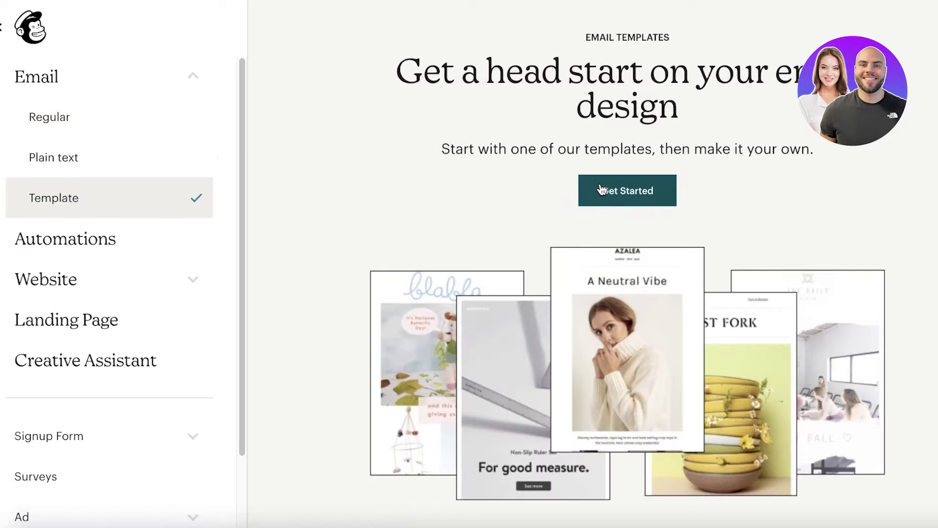
left_click(91, 122)
left_click(525, 318)
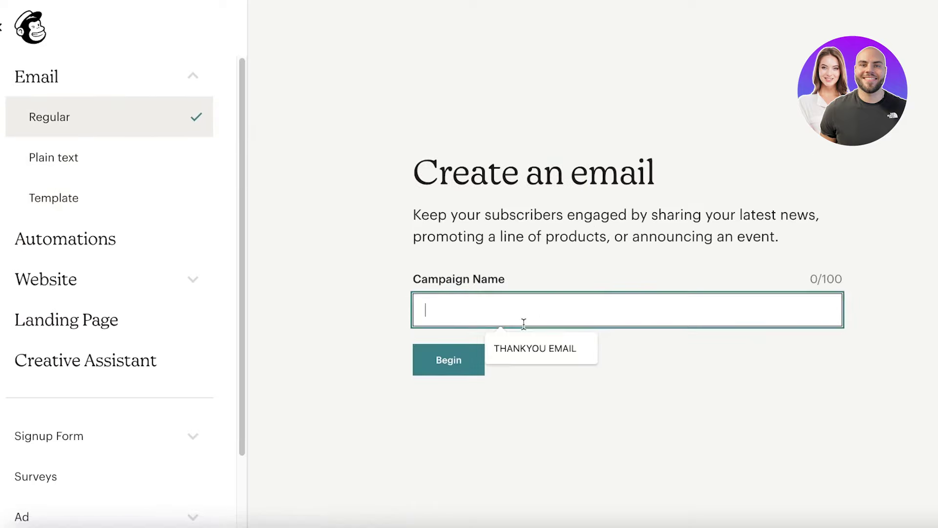
type("You left something in your Cart!")
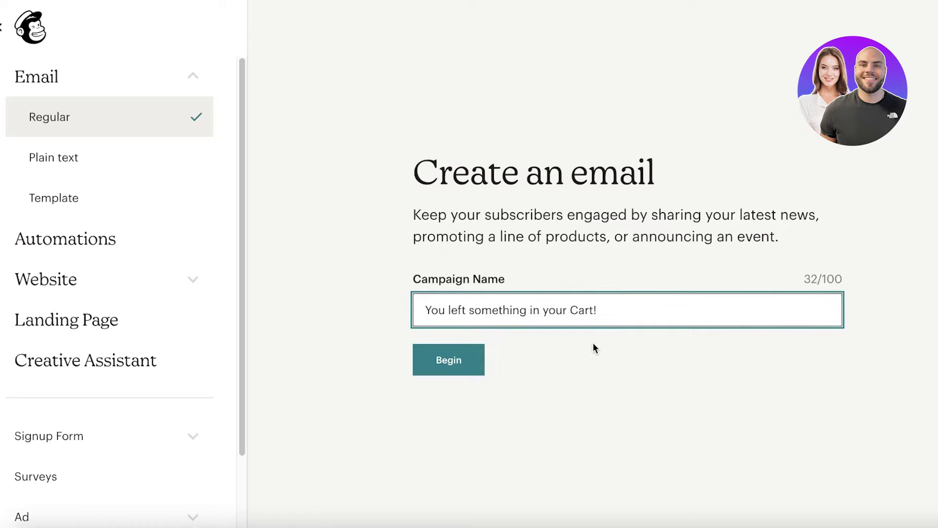
left_click(450, 356)
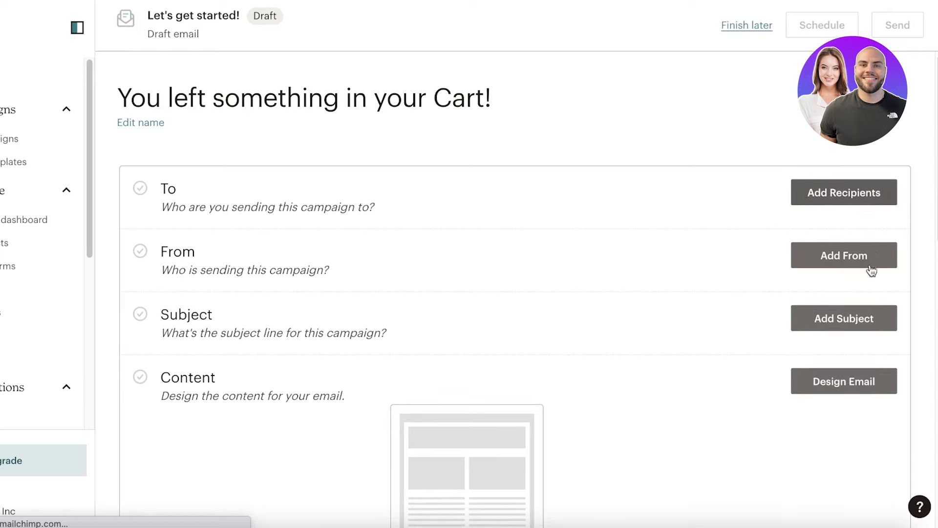
Open the Mailchimp Assistant chat and close it again
scroll(719, 303, "down", 3)
scroll(720, 307, "down", 1)
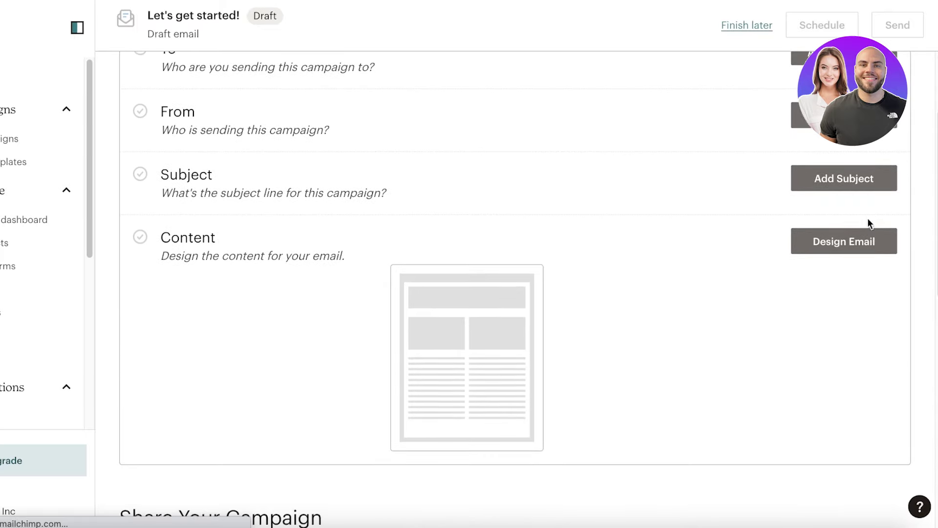
scroll(844, 254, "up", 4)
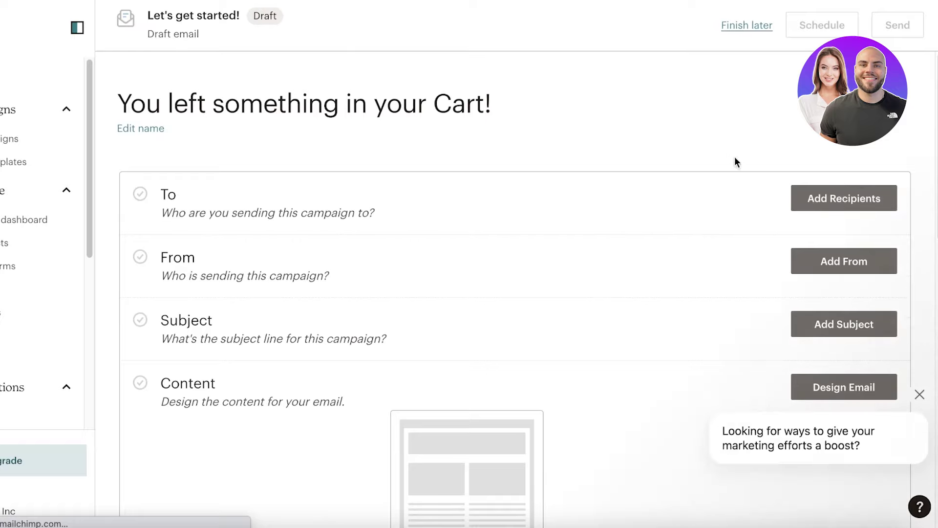
left_click(917, 388)
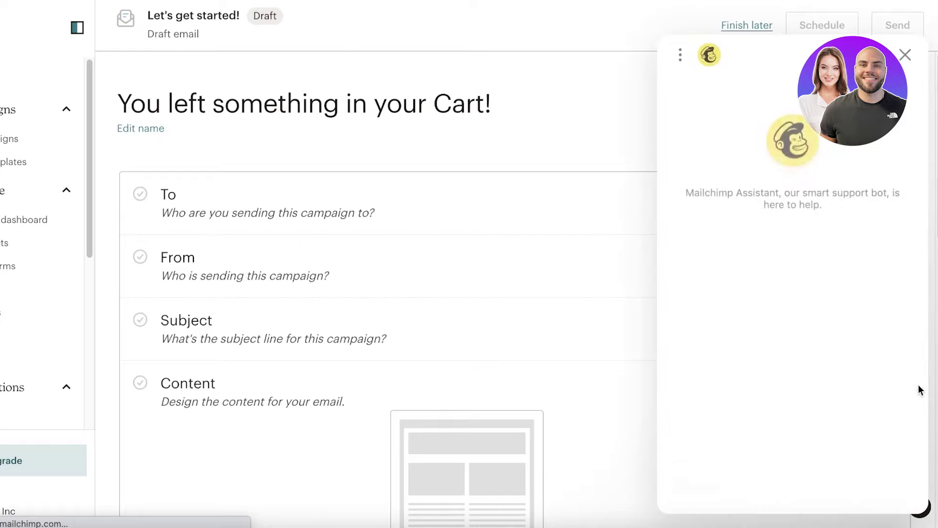
left_click(905, 55)
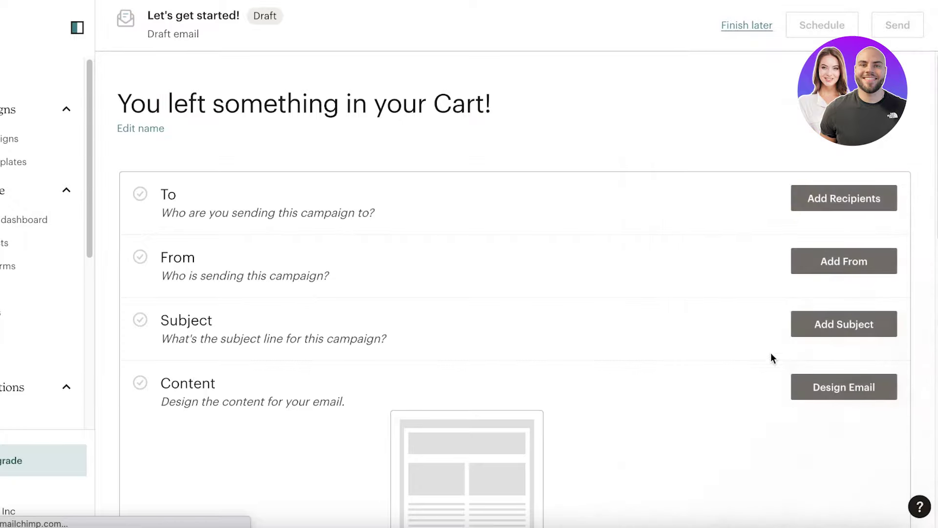
Start designing the email from the Content row's Design Email option
scroll(646, 275, "down", 6)
scroll(646, 275, "down", 5)
scroll(659, 259, "up", 9)
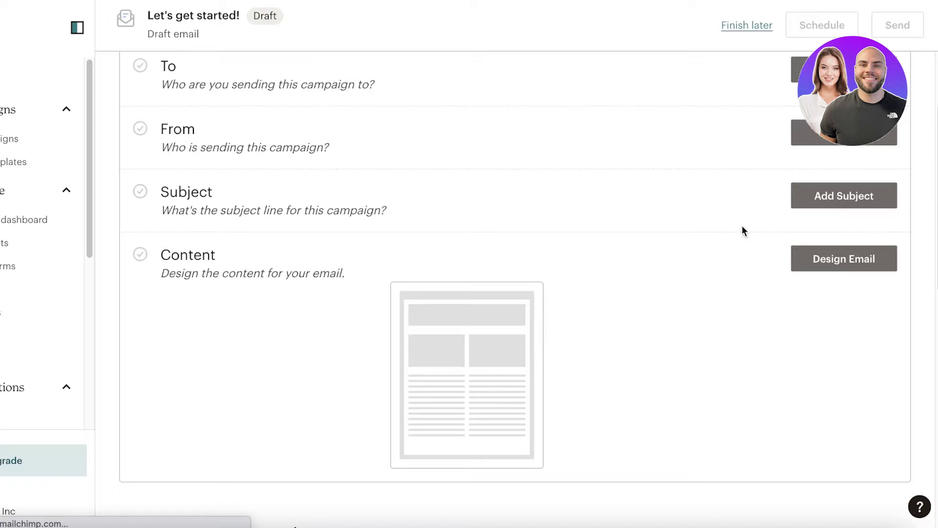
left_click(824, 262)
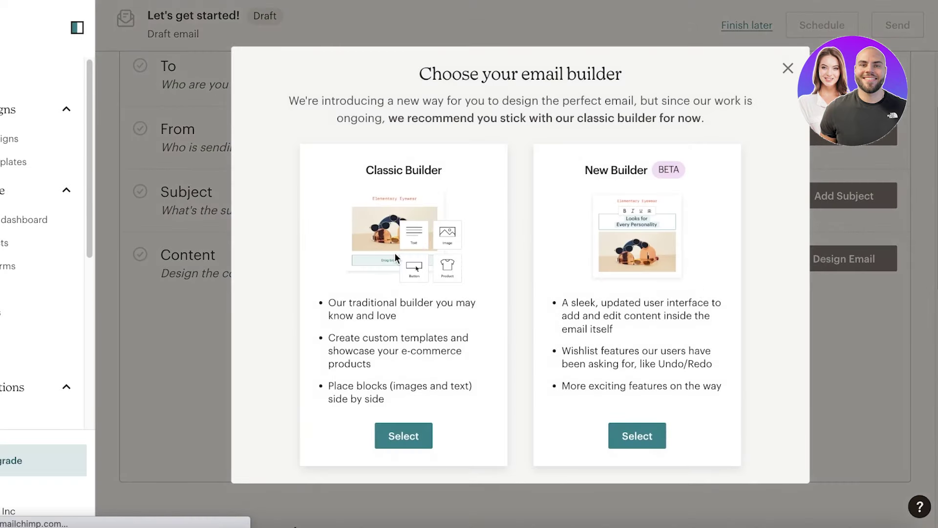
Select one of the offered email builders
left_click(637, 430)
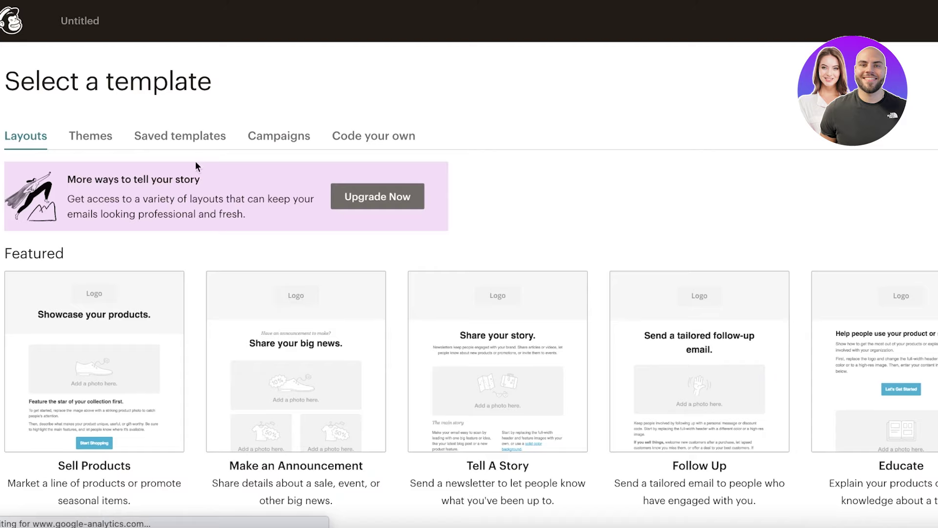
scroll(195, 166, "down", 5)
scroll(63, 210, "up", 5)
scroll(399, 274, "down", 2)
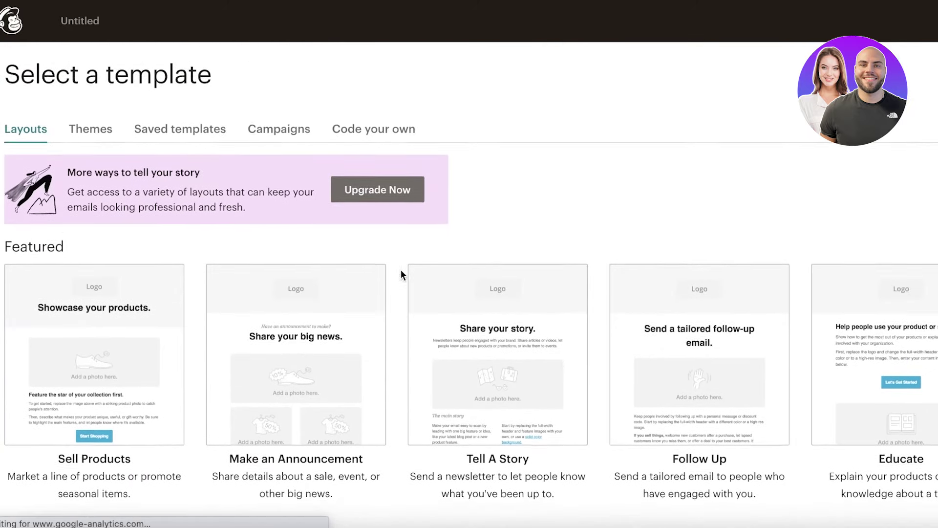
scroll(210, 230, "up", 1)
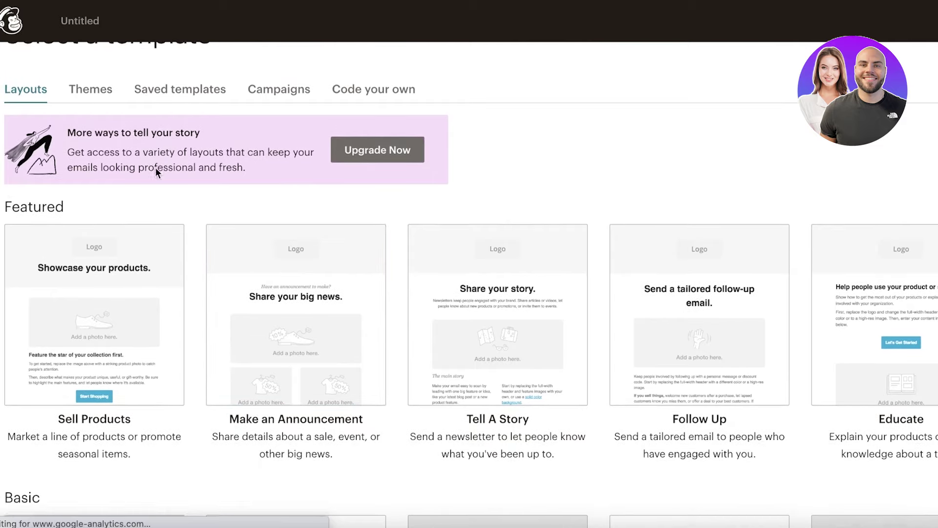
Browse the Themes tab and open a featured theme in the editor
left_click(90, 89)
scroll(89, 115, "down", 5)
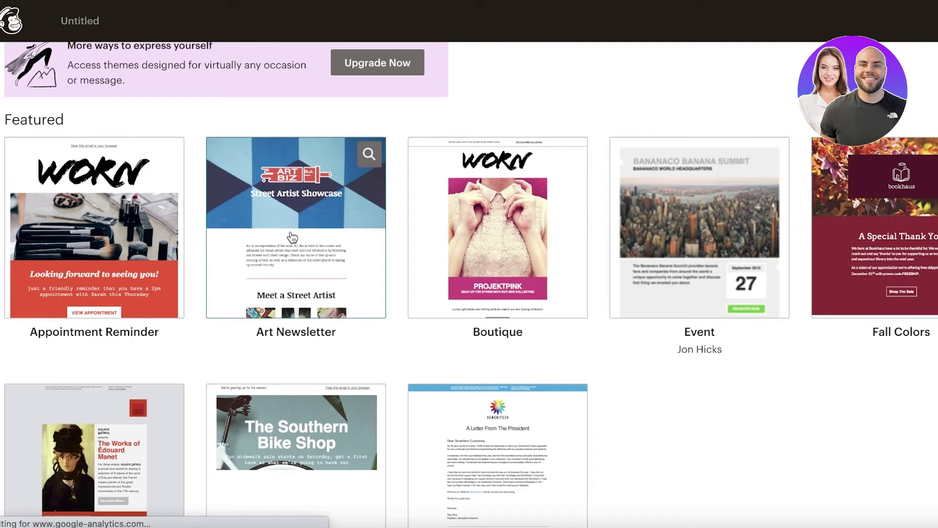
scroll(288, 295, "down", 3)
scroll(281, 371, "up", 3)
scroll(335, 244, "down", 1)
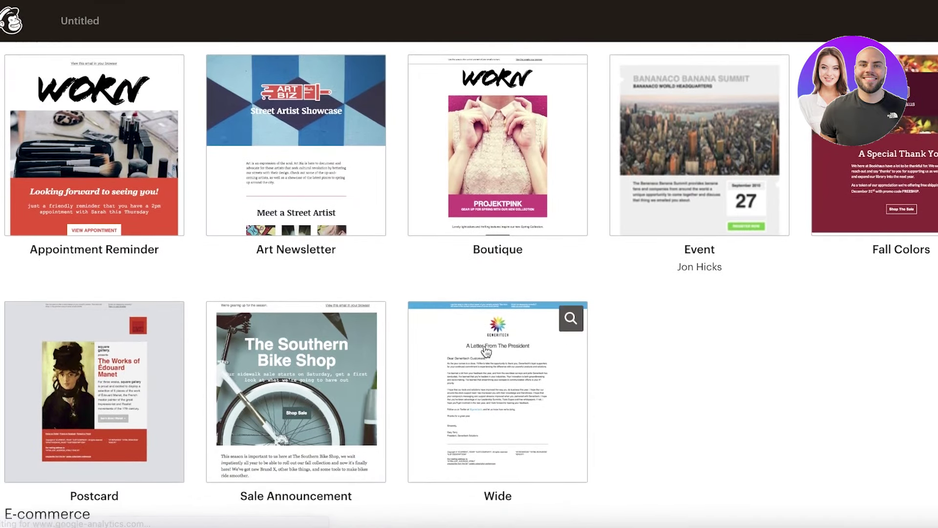
left_click(486, 352)
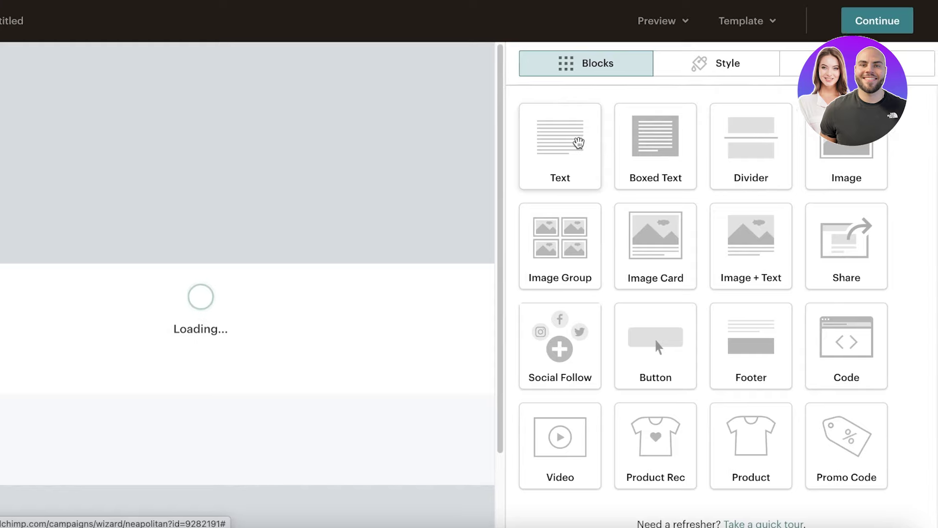
Drag a Text block toward the email canvas, then continue back to the campaign
left_click_drag(579, 143, 274, 242)
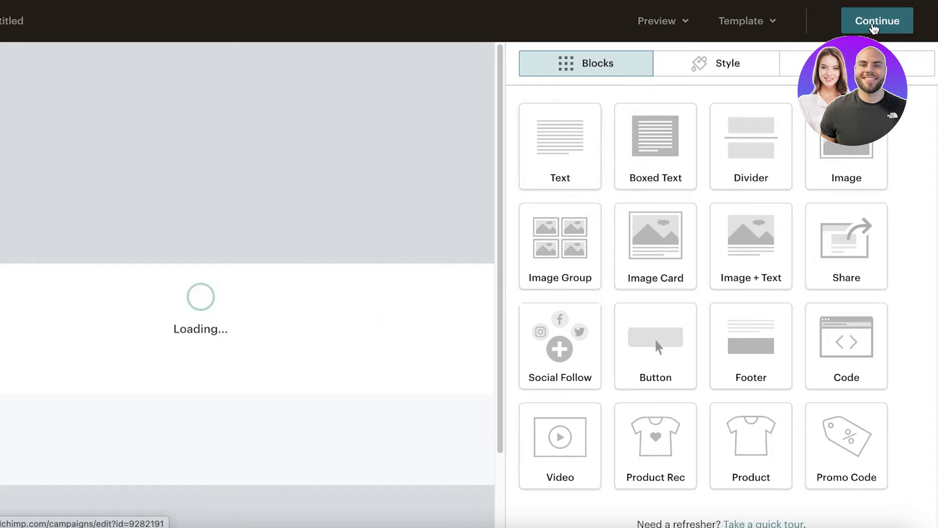
left_click(875, 26)
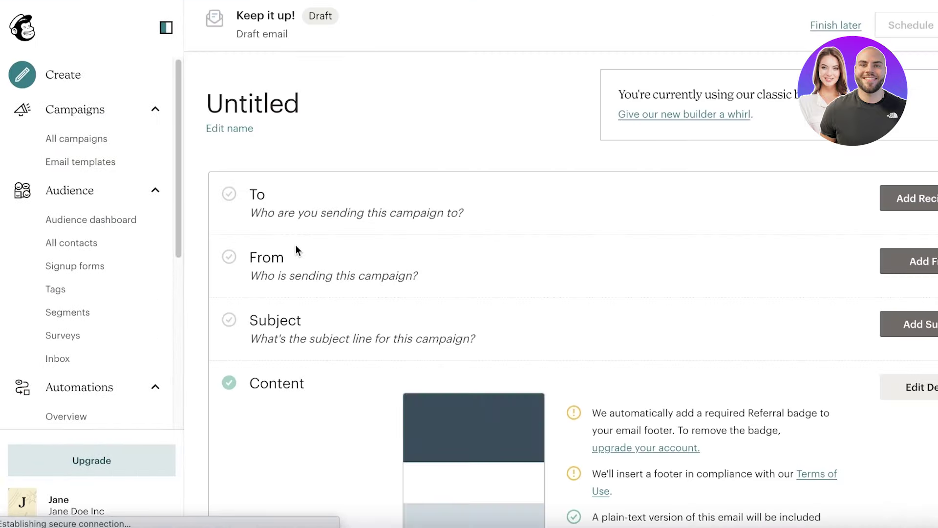
Set subject 'Hey, you left something in your cart!' and preview text 'Here's a 10% coupon'
scroll(854, 318, "down", 3)
left_click(912, 211)
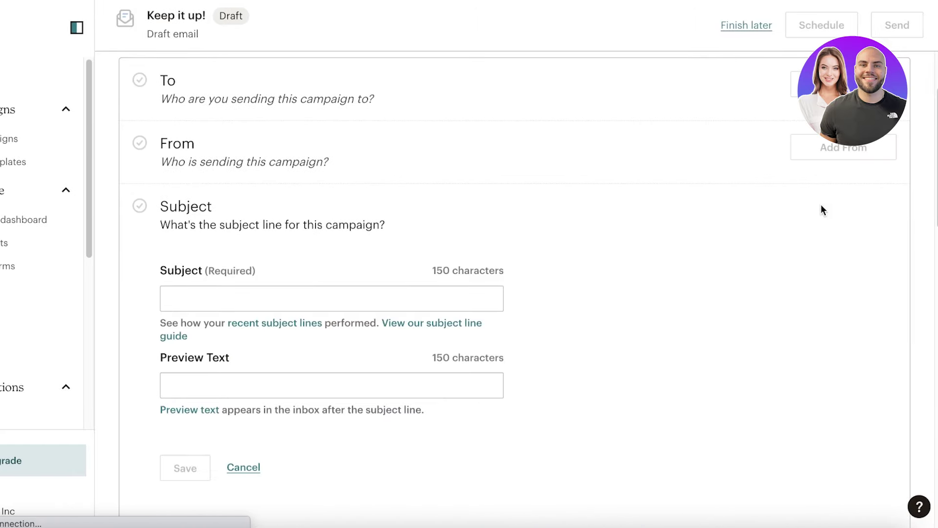
left_click(399, 297)
type("Hey!")
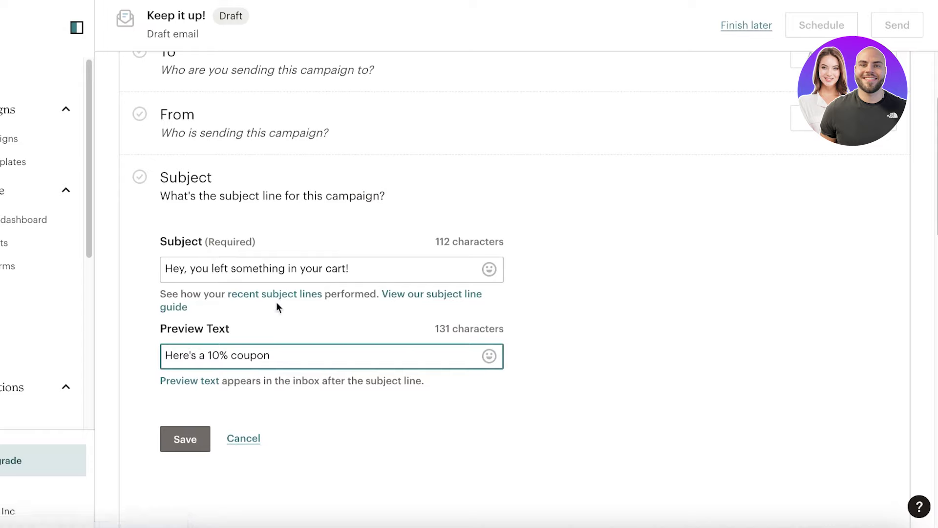
left_click(175, 440)
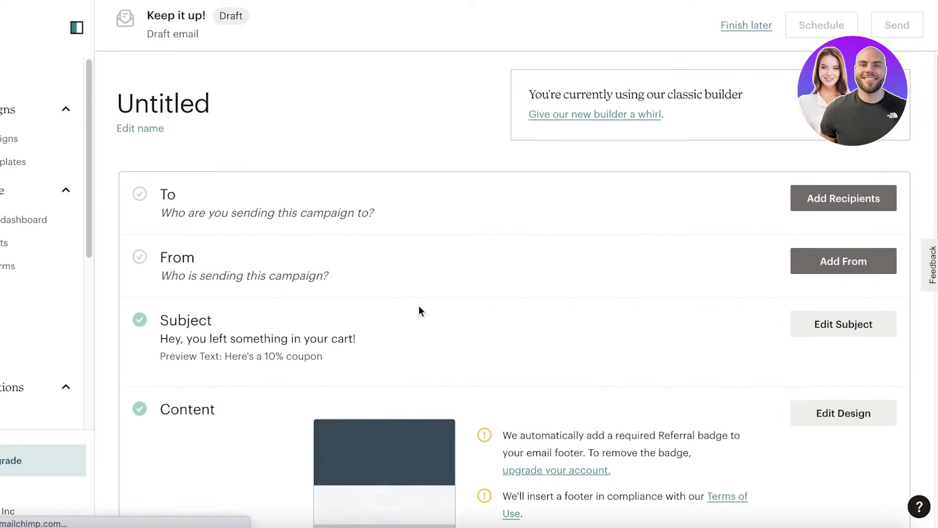
Fill the From sender with a saved autofill name and save it
left_click(840, 264)
left_click(337, 331)
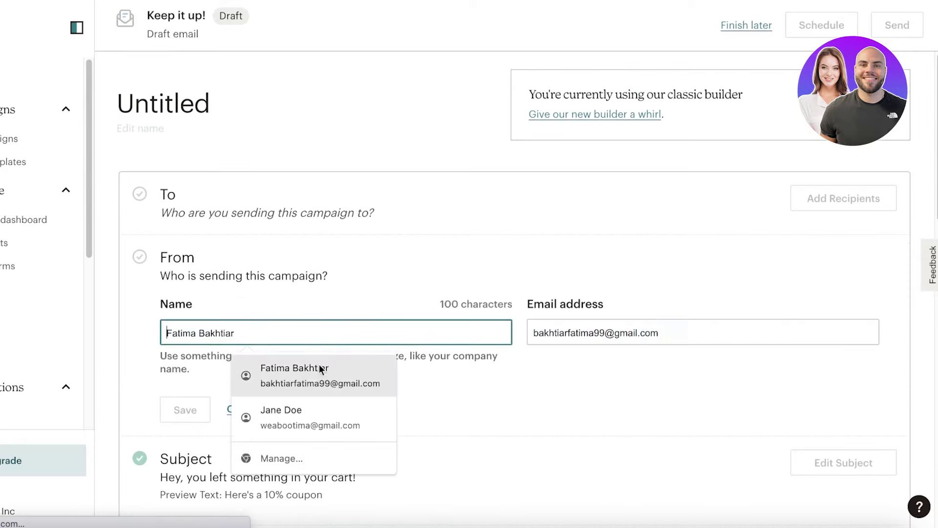
left_click(293, 418)
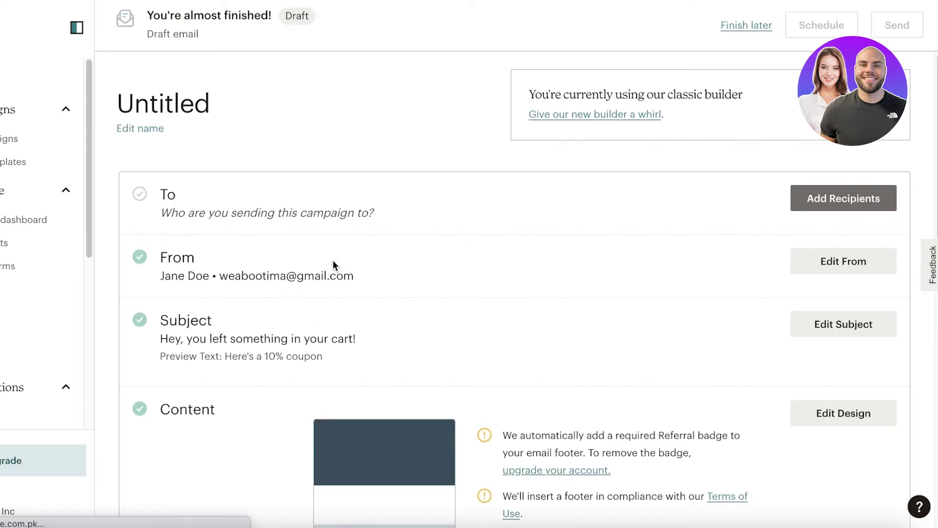
Choose the account's audience as recipients, keep All subscribers as the segment, and save
left_click(826, 198)
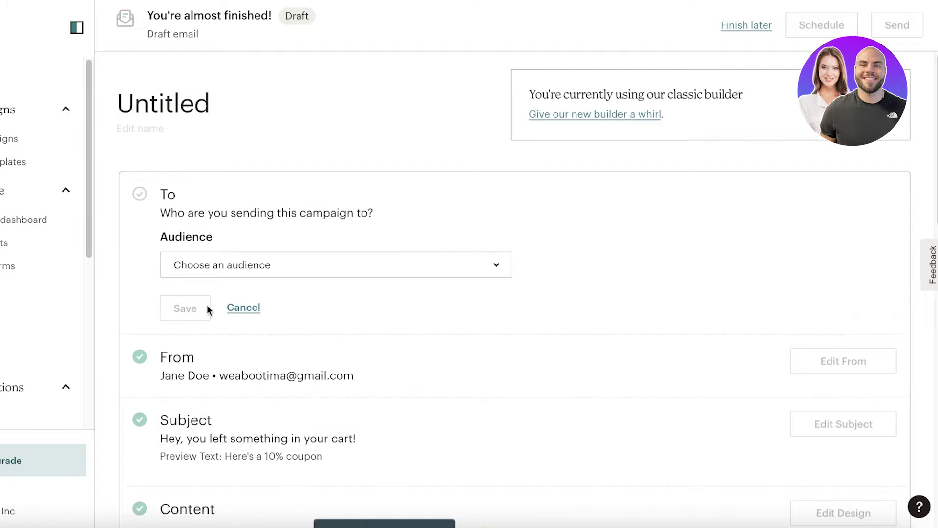
left_click(218, 266)
left_click(213, 335)
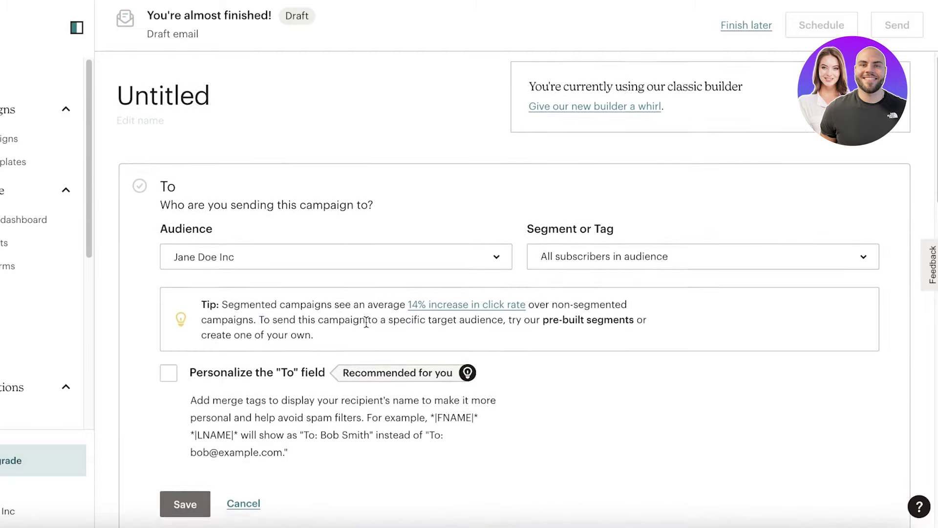
scroll(436, 234, "down", 1)
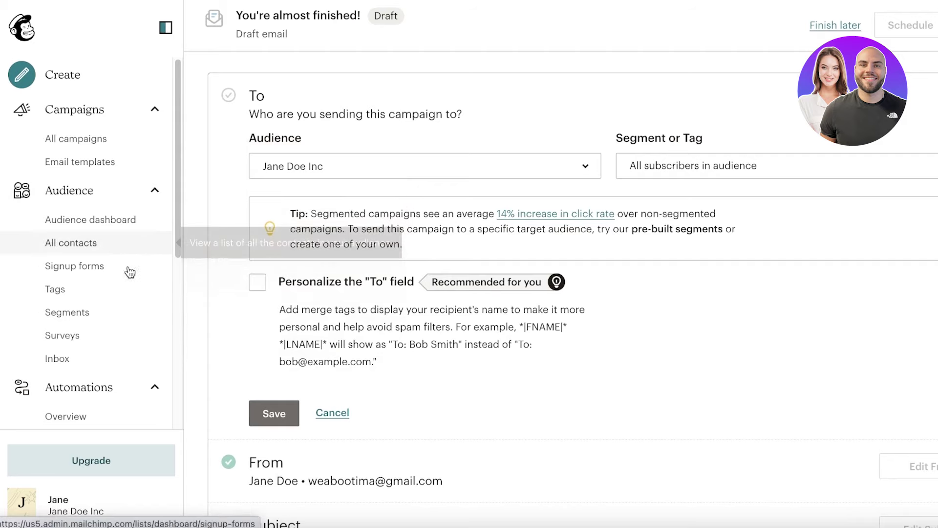
scroll(796, 161, "up", 1)
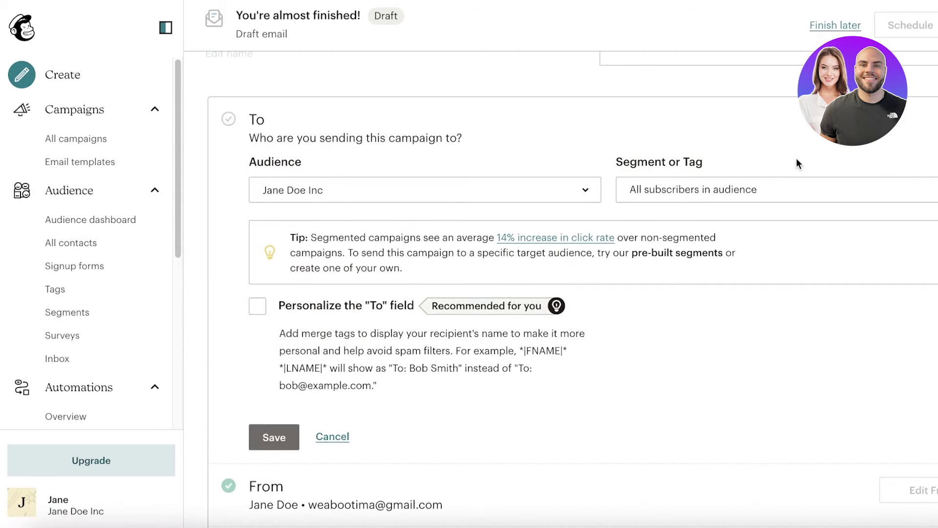
left_click(747, 166)
scroll(621, 287, "down", 5)
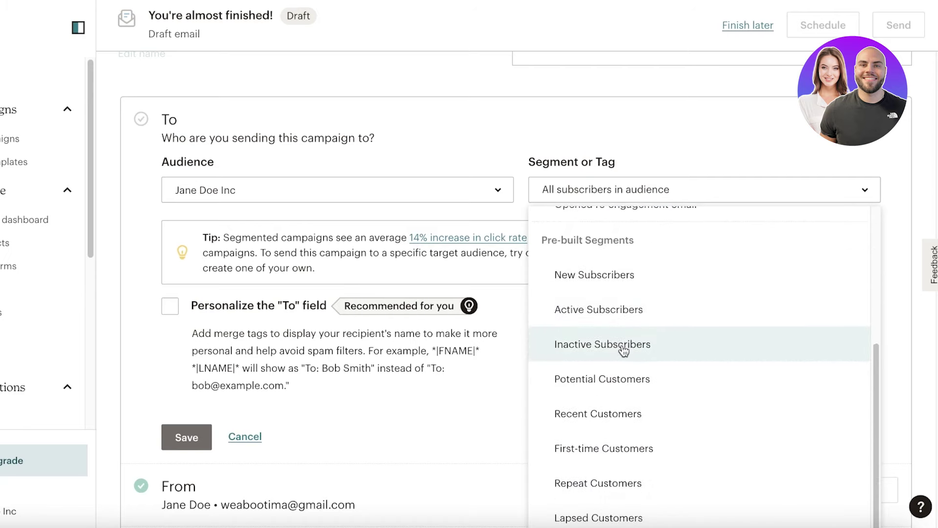
scroll(659, 293, "up", 5)
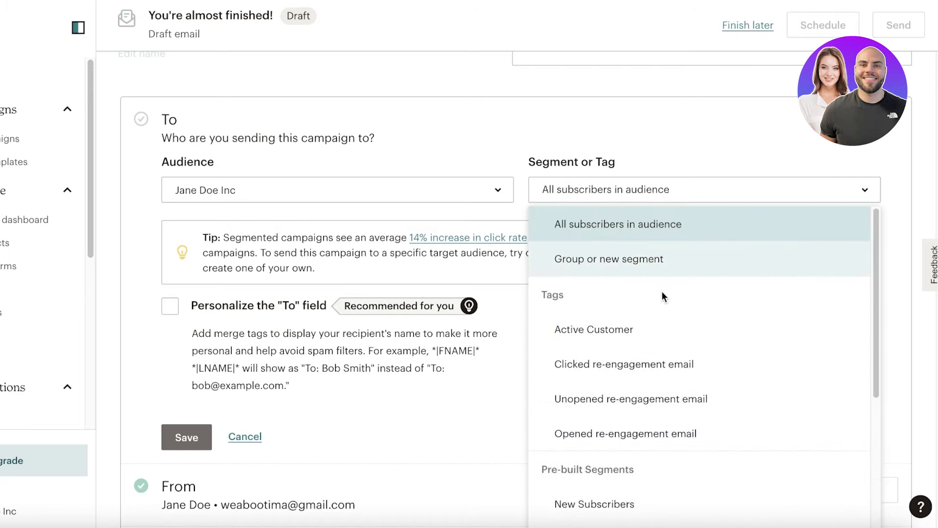
left_click(658, 196)
scroll(655, 205, "down", 15)
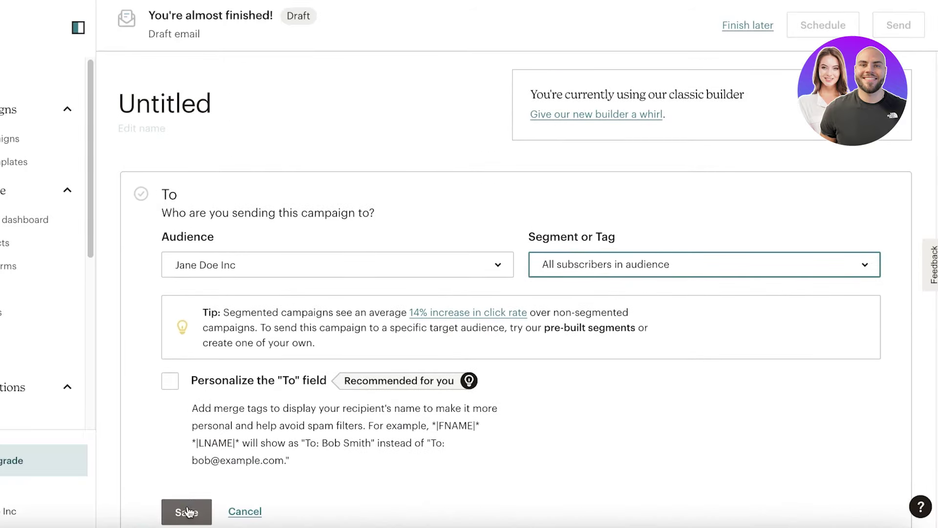
left_click(187, 511)
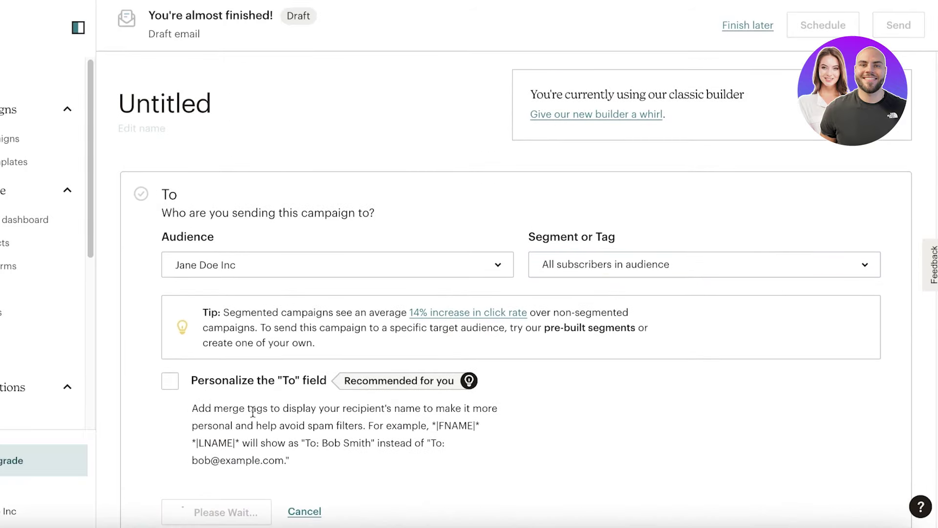
scroll(324, 347, "down", 15)
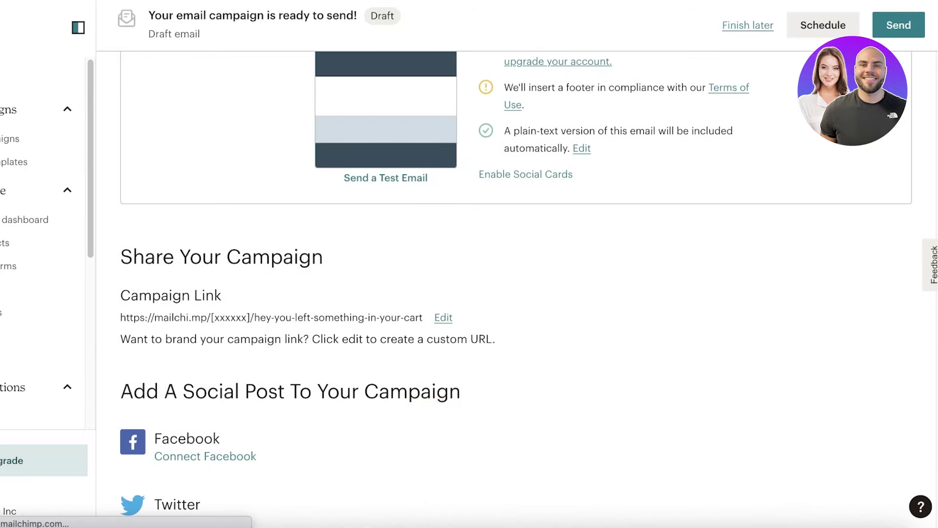
Send the campaign now to its 1 subscriber
left_click(910, 29)
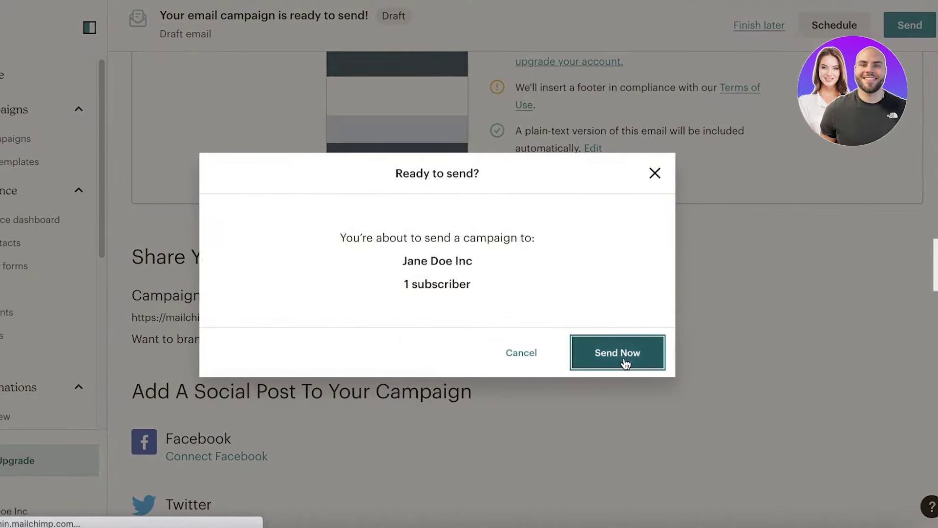
left_click(613, 362)
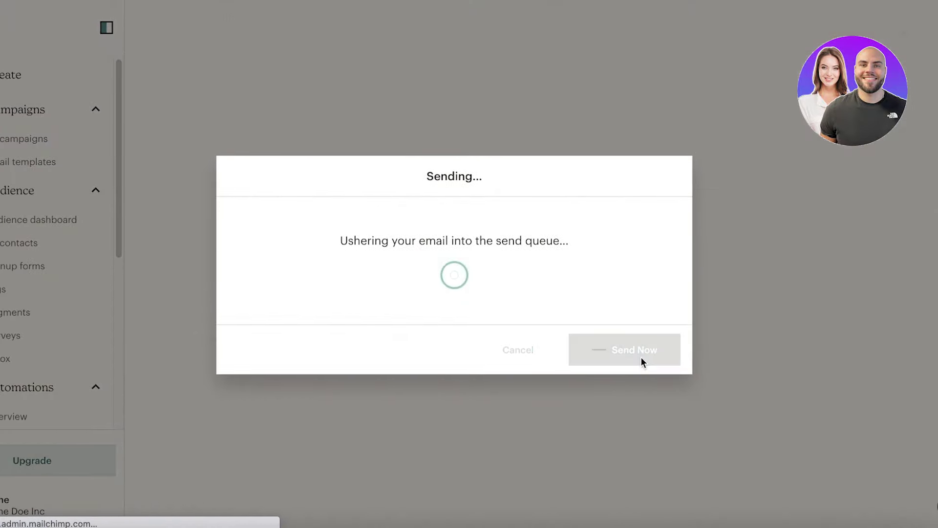